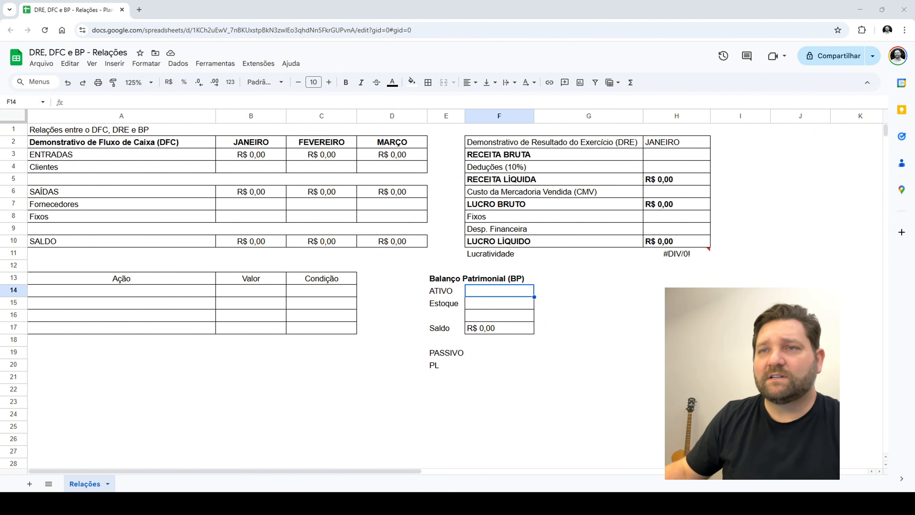
# Examine the Demonstrativo de Fluxo de Caixa table's structure, from ENTRADAS through SAÍDAS to SALDO, across the three months
pyautogui.moveTo(72, 142); pyautogui.dragTo(418, 243)
pyautogui.click(420, 248)
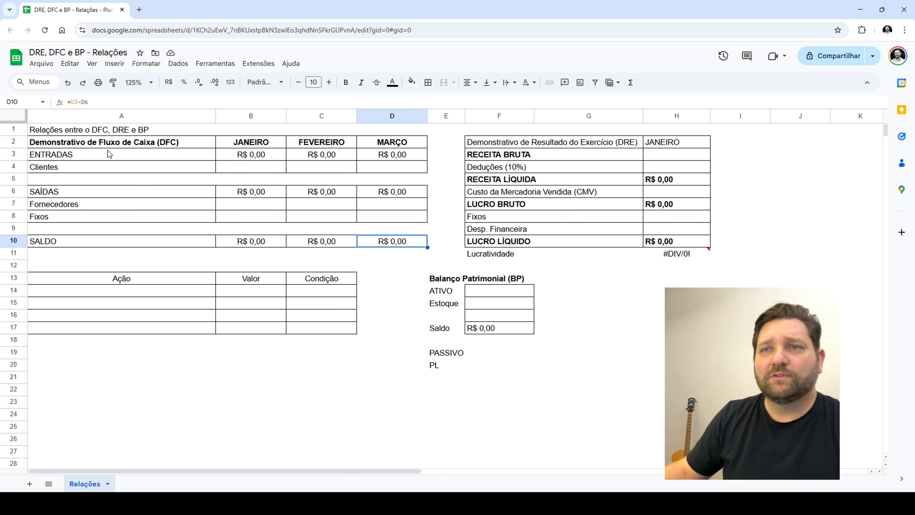
pyautogui.moveTo(108, 153); pyautogui.dragTo(99, 206)
pyautogui.click(93, 240)
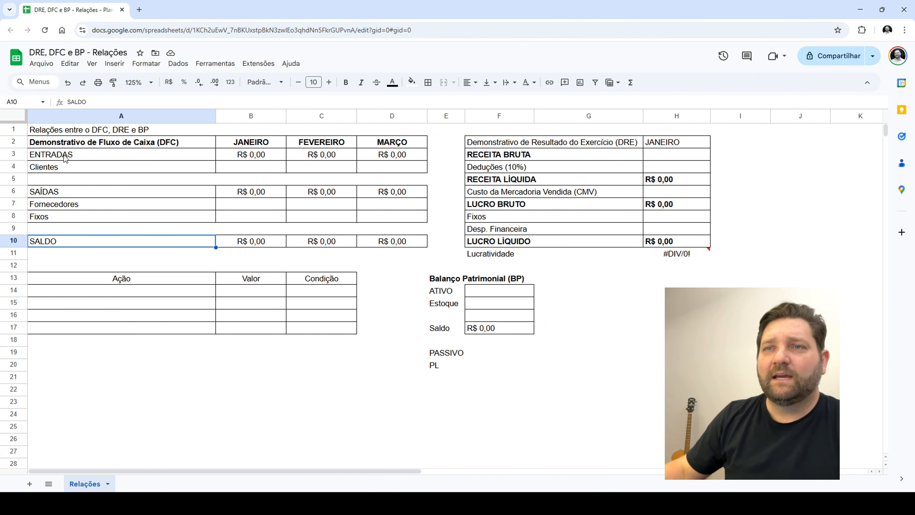
pyautogui.moveTo(64, 156); pyautogui.dragTo(69, 253)
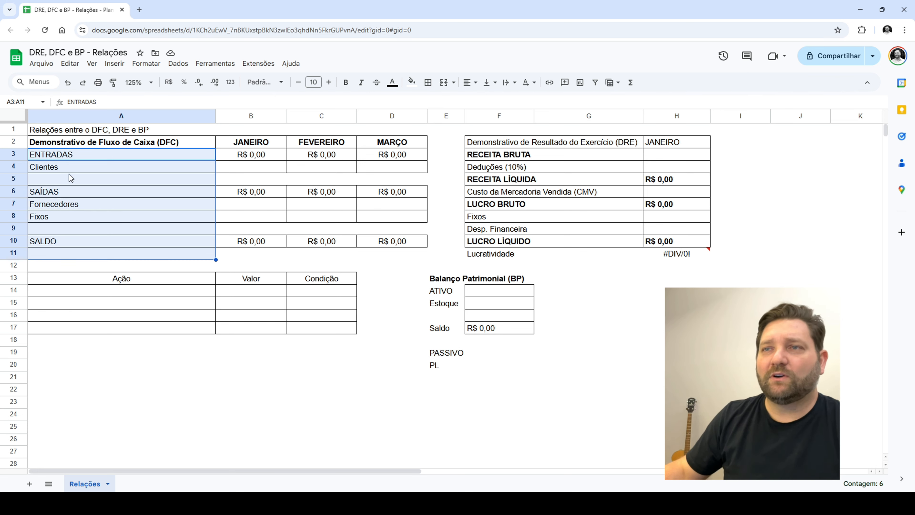
pyautogui.moveTo(70, 160); pyautogui.dragTo(70, 242)
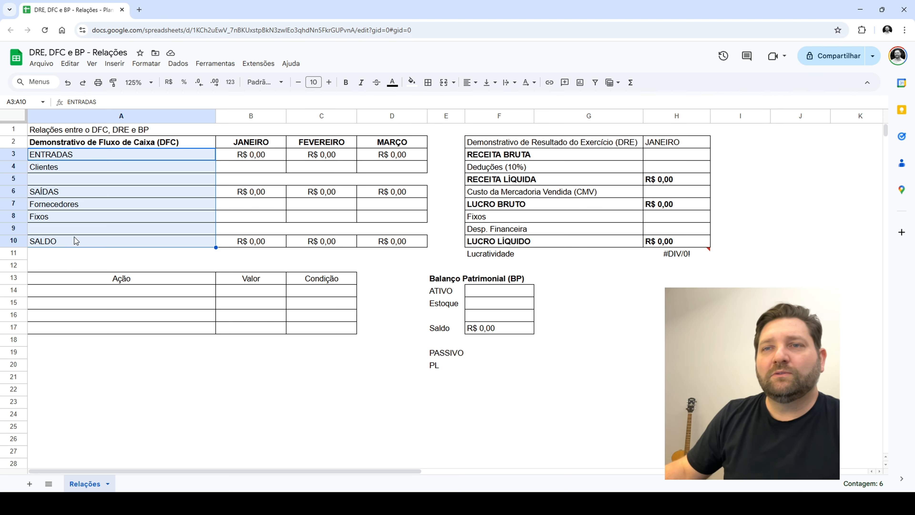
pyautogui.click(74, 236)
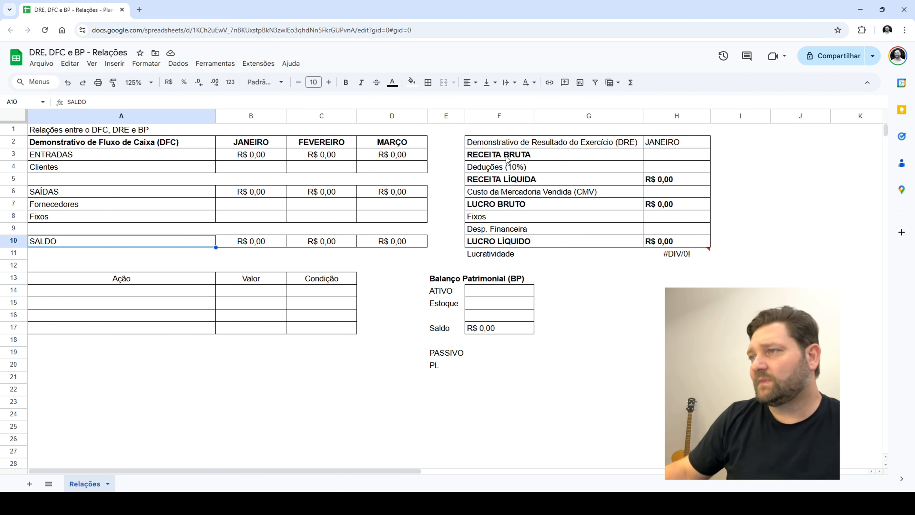
# Examine the Demonstrativo de Resultado do Exercício lines from RECEITA BRUTA down to LUCRO LÍQUIDO and Lucratividade
pyautogui.moveTo(484, 142); pyautogui.dragTo(665, 256)
pyautogui.click(665, 279)
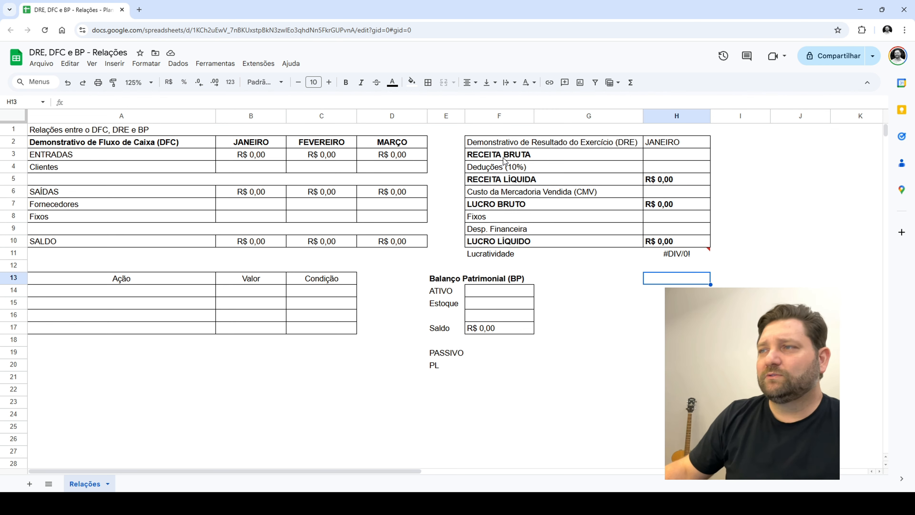
pyautogui.moveTo(504, 154); pyautogui.dragTo(500, 259)
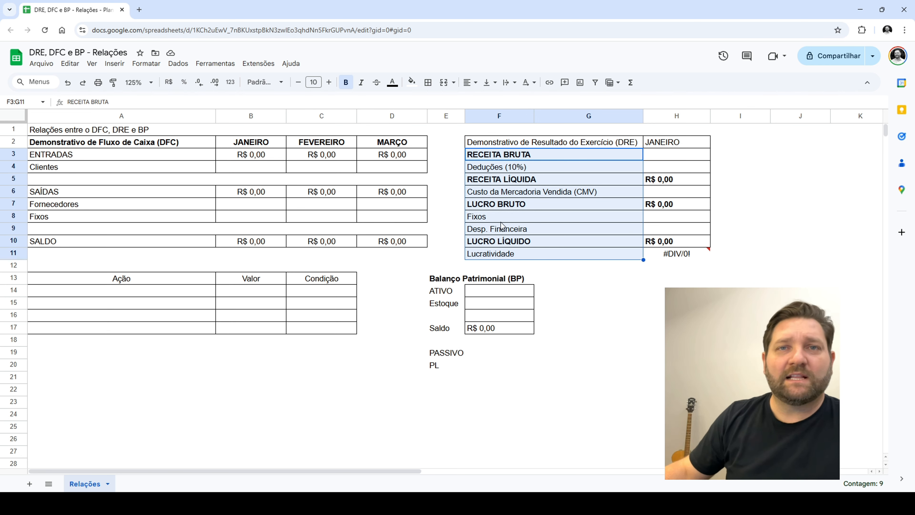
pyautogui.click(502, 205)
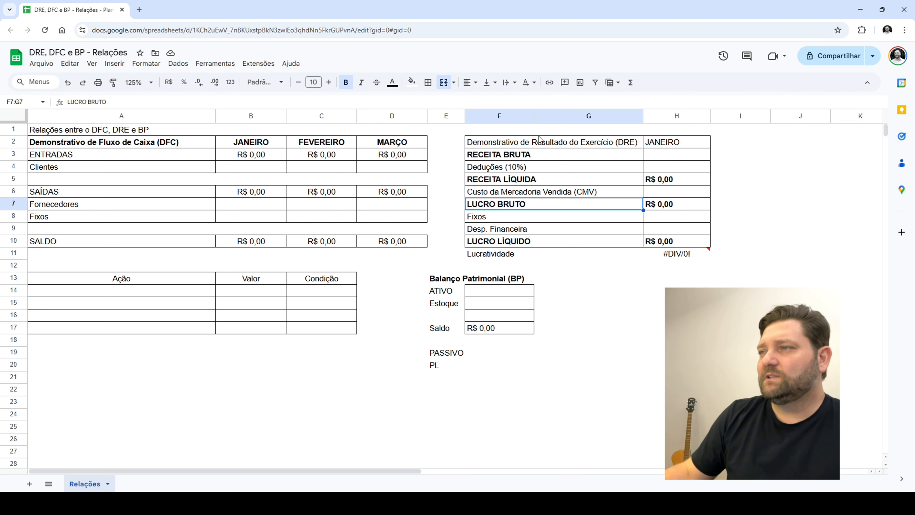
pyautogui.click(525, 241)
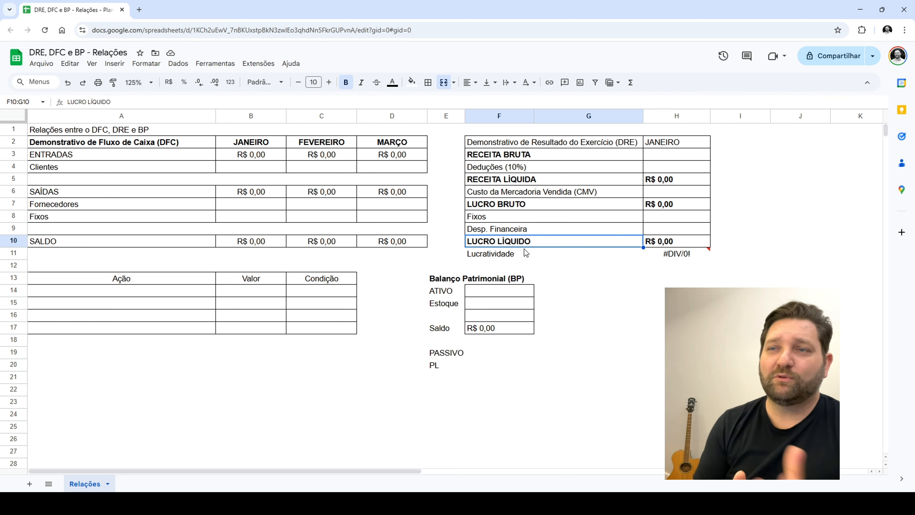
# Examine the Balanço Patrimonial block, covering ATIVO, Estoque, Saldo, PASSIVO and PL
pyautogui.click(445, 278)
pyautogui.moveTo(448, 292); pyautogui.dragTo(524, 376)
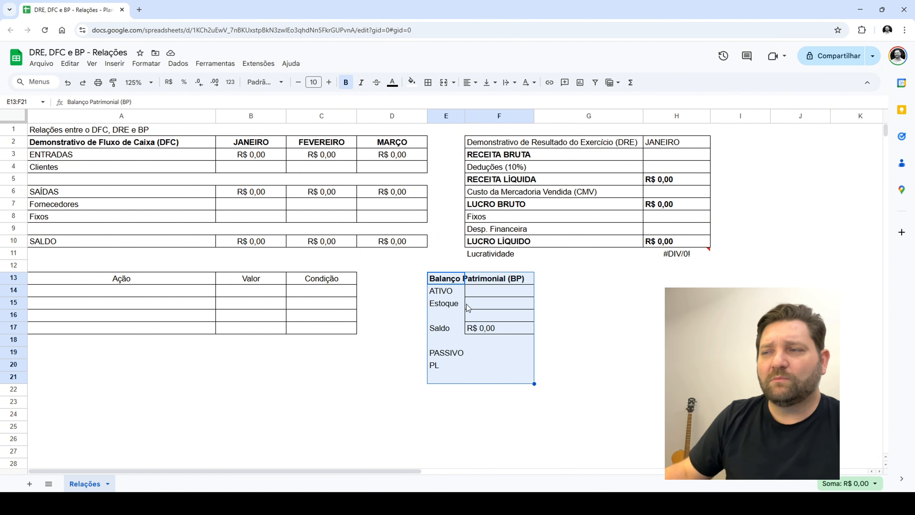
pyautogui.click(440, 307)
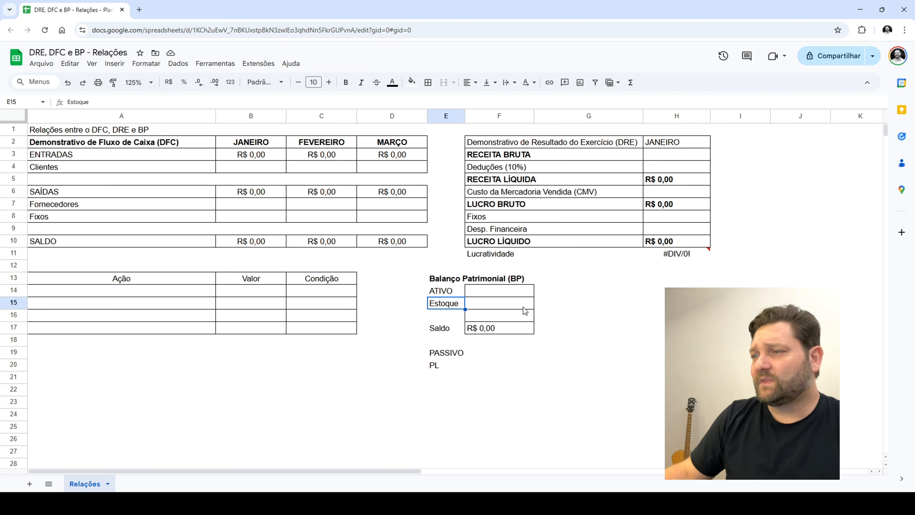
pyautogui.moveTo(461, 282); pyautogui.dragTo(494, 373)
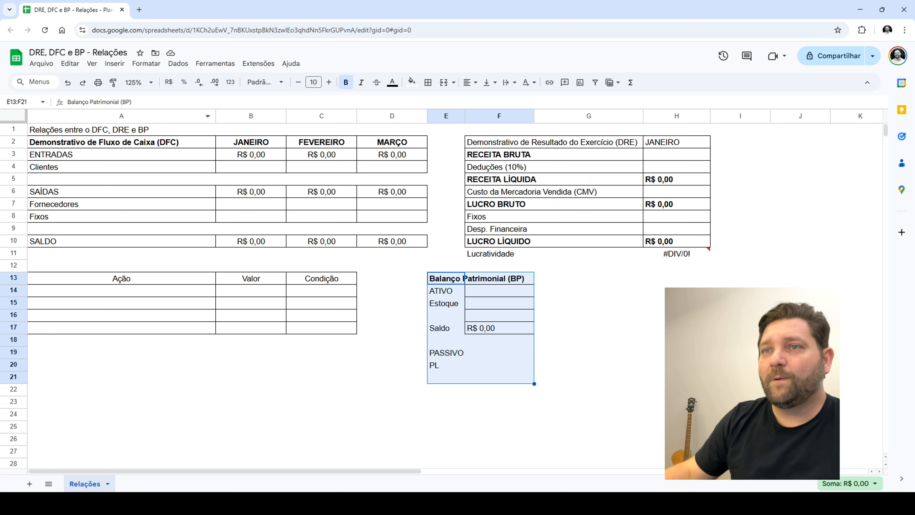
pyautogui.click(445, 306)
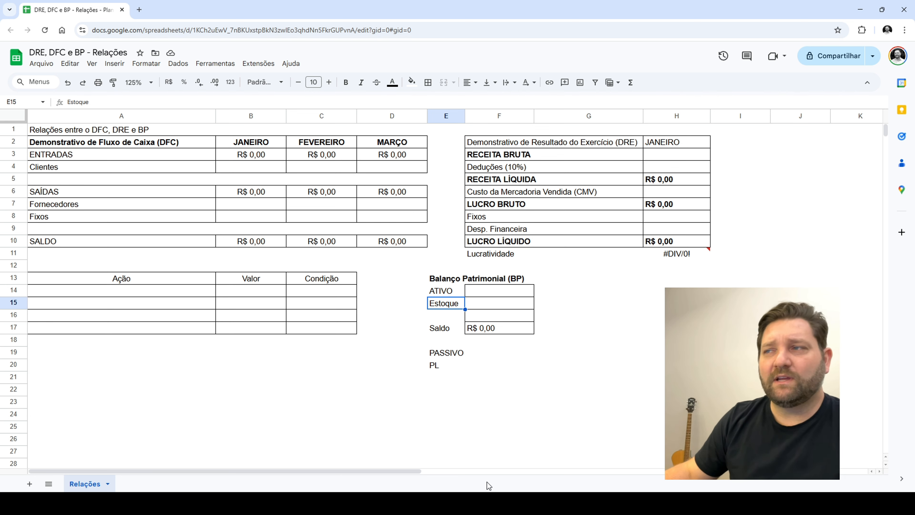
# Examine the Ação, Valor and Condição table and the DFC, DRE and balance sheet cells that its entries affect
pyautogui.moveTo(77, 279); pyautogui.dragTo(338, 329)
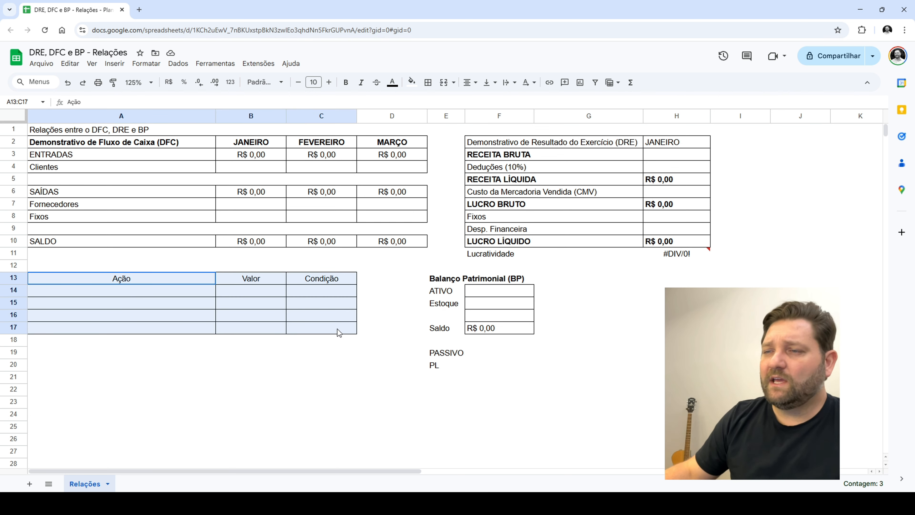
pyautogui.click(231, 358)
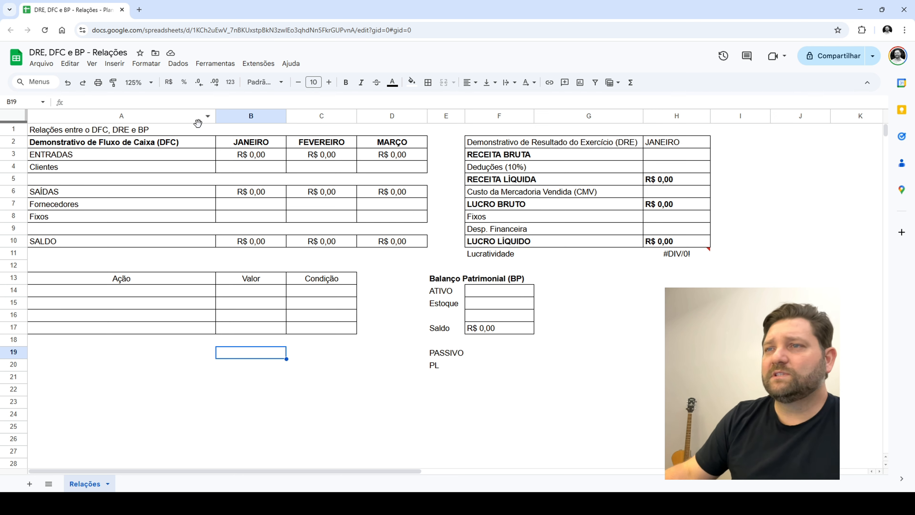
pyautogui.click(248, 157)
pyautogui.moveTo(248, 157); pyautogui.dragTo(312, 216)
pyautogui.moveTo(615, 158); pyautogui.dragTo(665, 192)
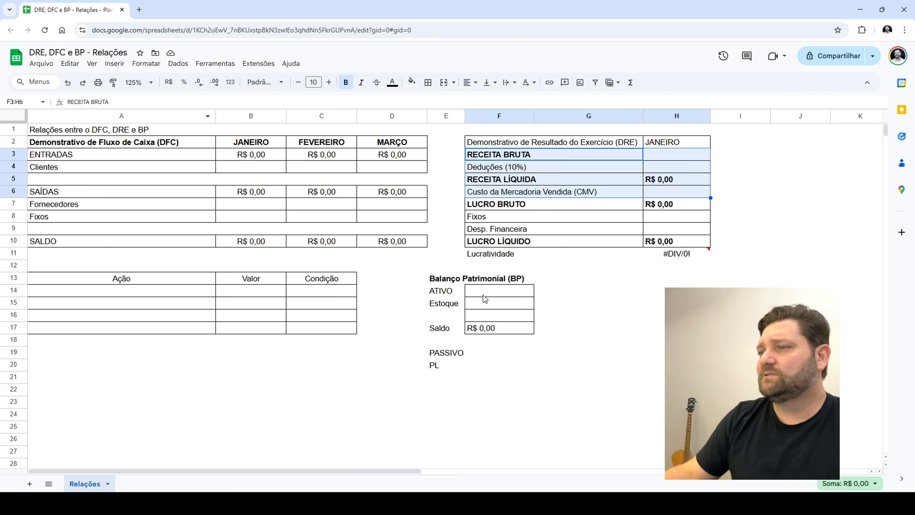
pyautogui.moveTo(486, 302); pyautogui.dragTo(500, 342)
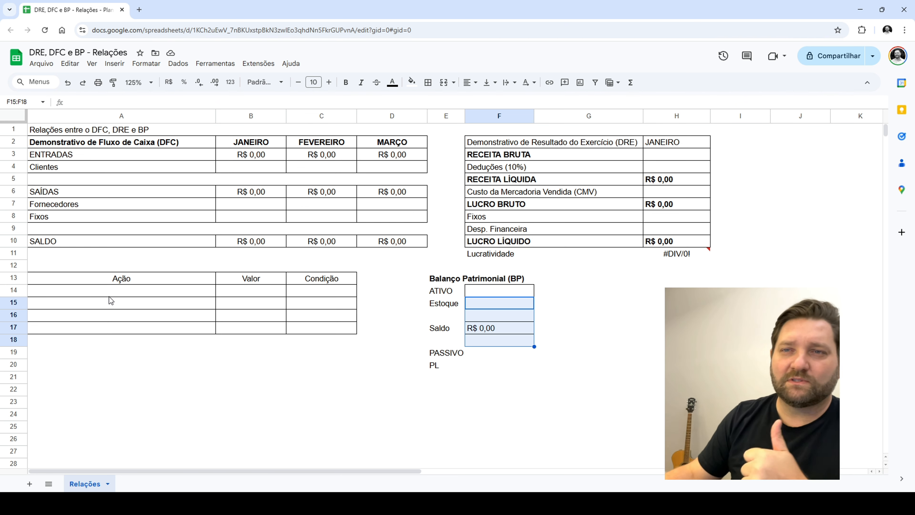
# Enter 10000 as the Fixos outflow for JANEIRO, FEVEREIRO and MARÇO in the cash flow table
pyautogui.click(121, 290)
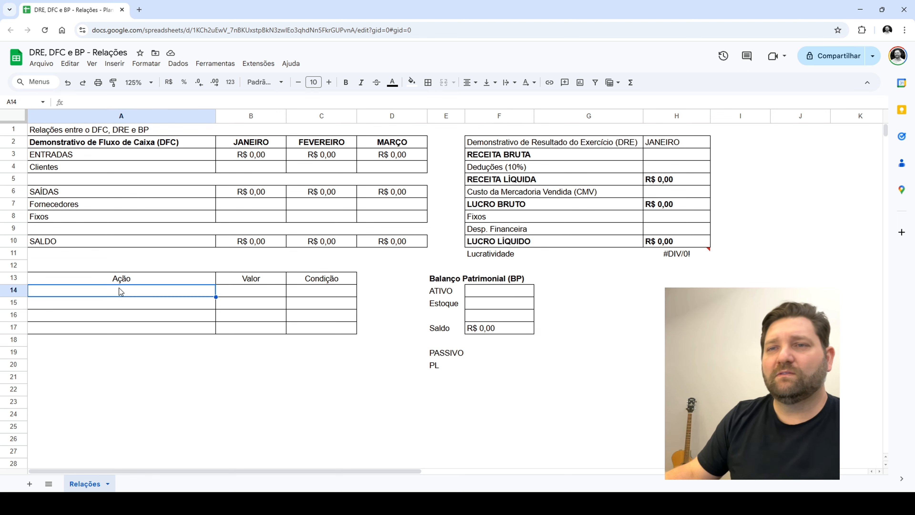
pyautogui.click(233, 215)
pyautogui.write('1000')
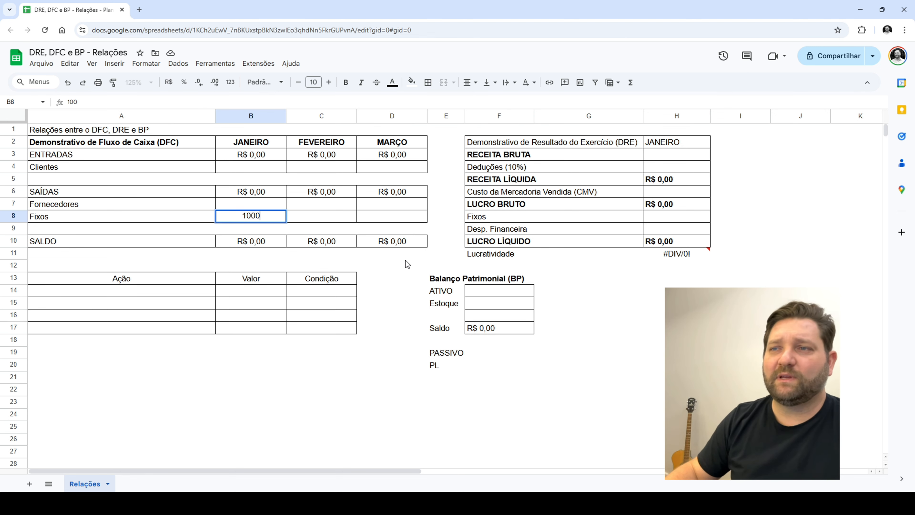
pyautogui.write('0')
pyautogui.press('Tab')
pyautogui.write('1')
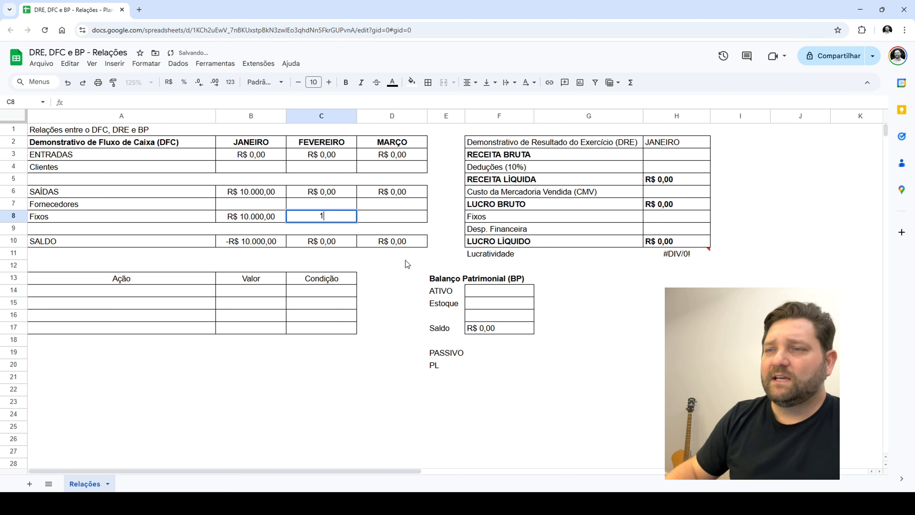
pyautogui.write('0000')
pyautogui.press('Tab')
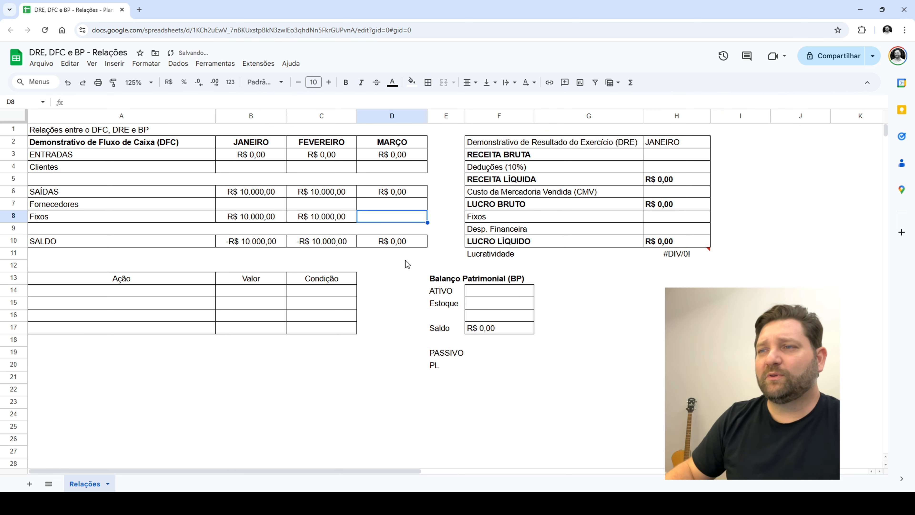
pyautogui.write('10000')
pyautogui.press('Return')
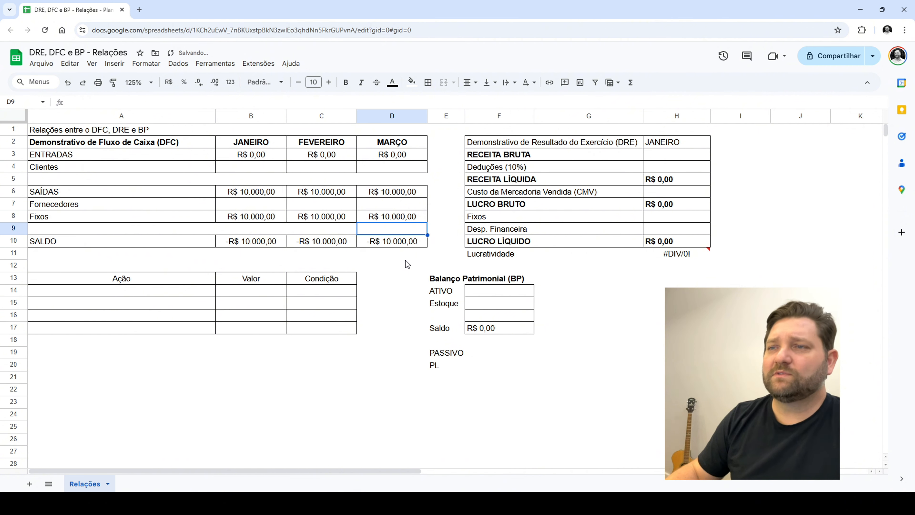
# Review the January fixed costs in the cash flow and enter 10000 for Fixos in the January DRE
pyautogui.moveTo(259, 148); pyautogui.dragTo(258, 255)
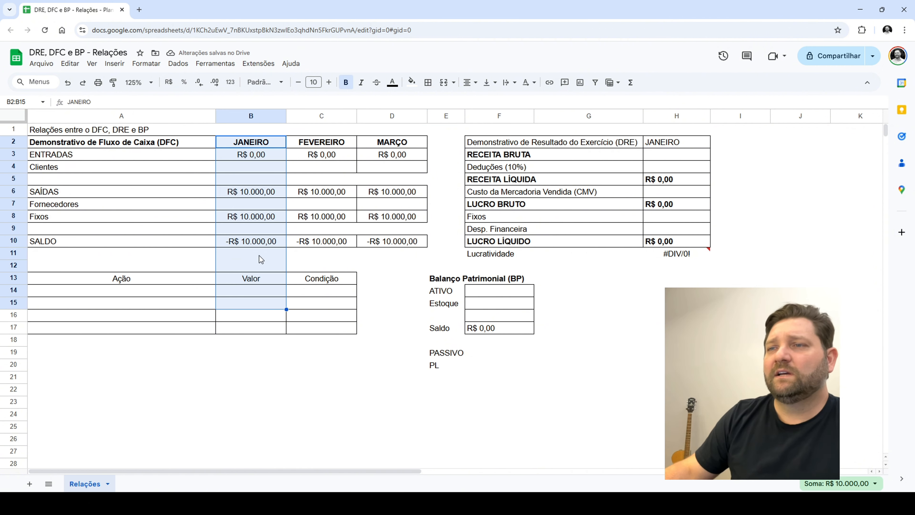
pyautogui.click(268, 246)
pyautogui.moveTo(127, 217); pyautogui.dragTo(367, 216)
pyautogui.click(262, 217)
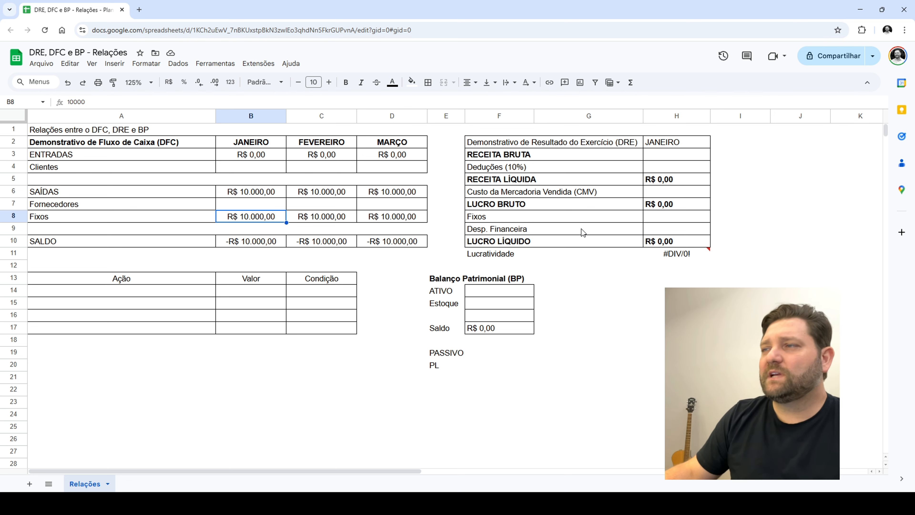
pyautogui.click(698, 216)
pyautogui.write('10000')
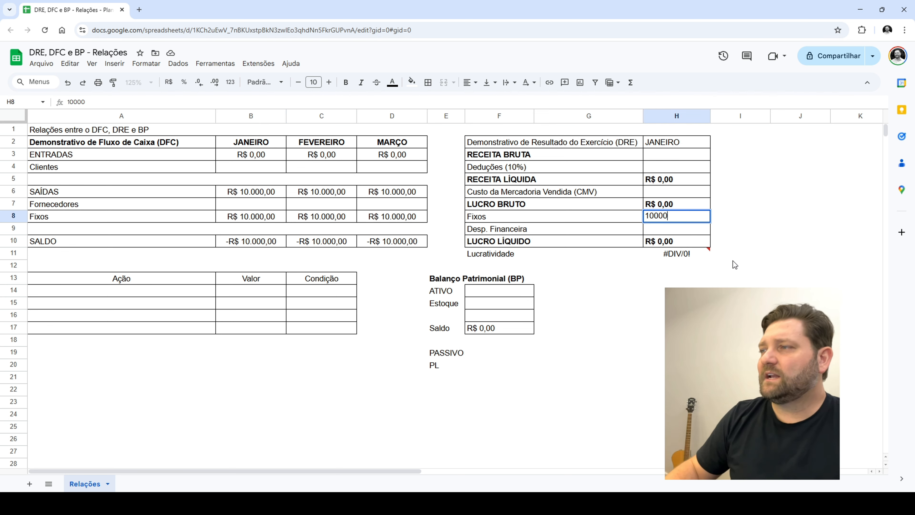
pyautogui.press('Return')
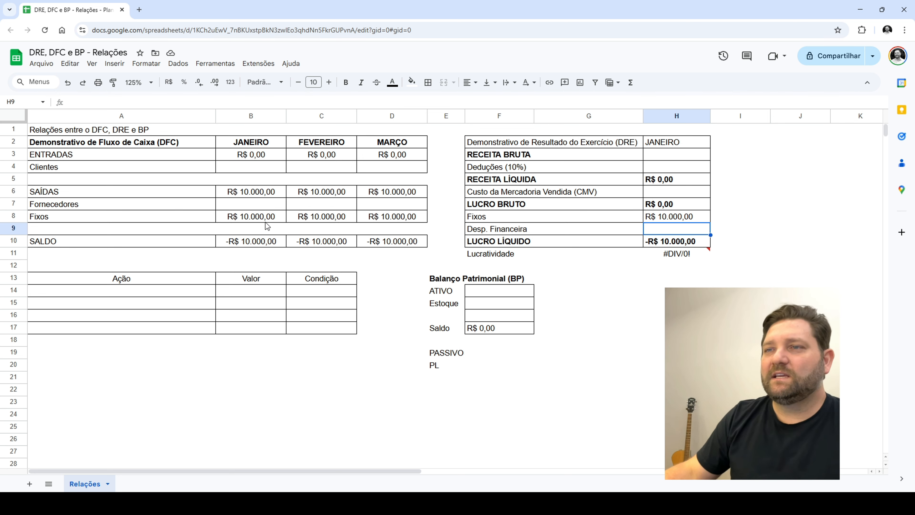
# Compare the January SALDO in the cash flow with the January LUCRO LÍQUIDO in the DRE
pyautogui.click(240, 246)
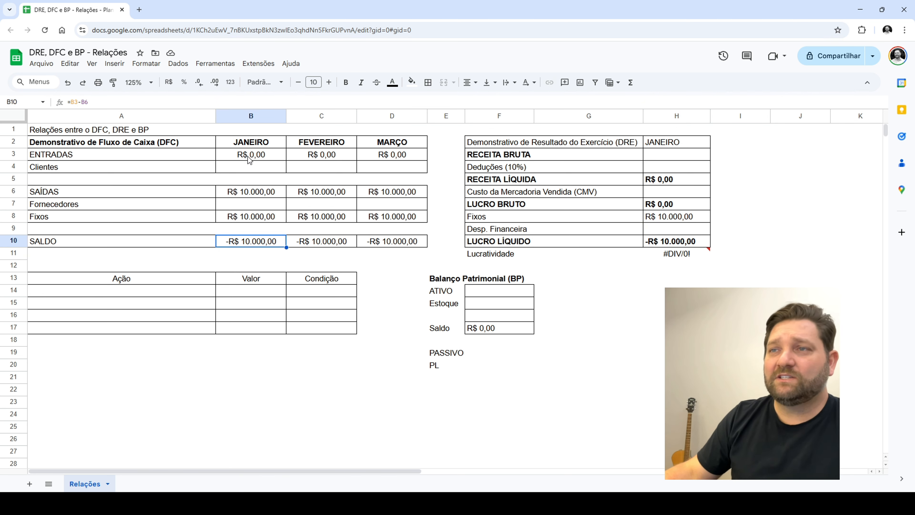
pyautogui.moveTo(681, 147); pyautogui.dragTo(676, 253)
pyautogui.click(674, 242)
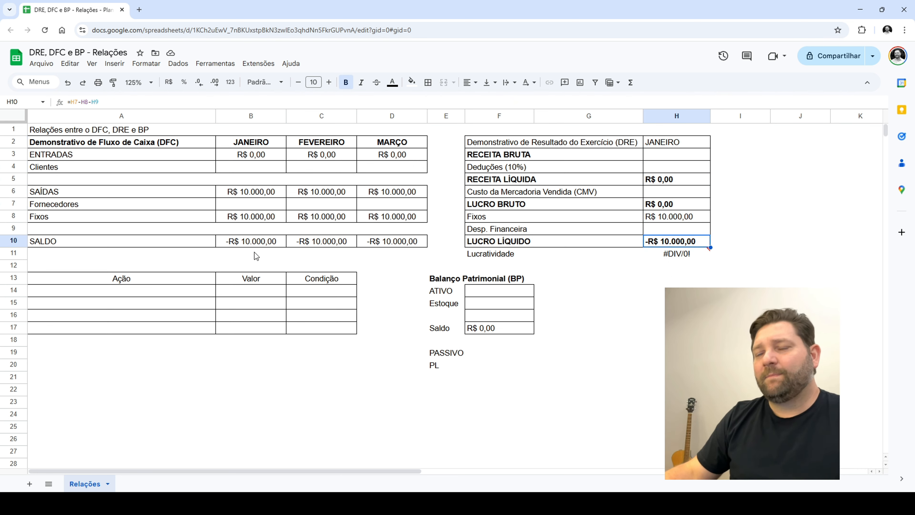
pyautogui.click(272, 254)
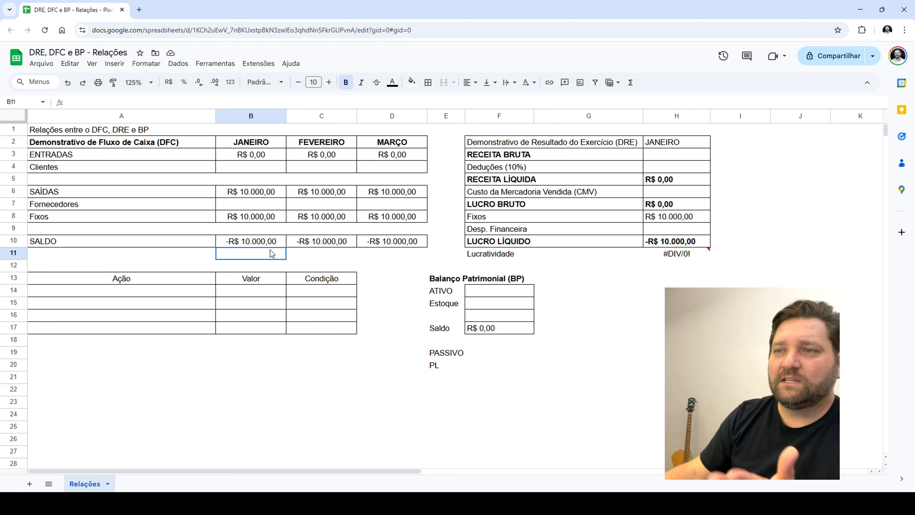
pyautogui.click(683, 242)
pyautogui.click(238, 257)
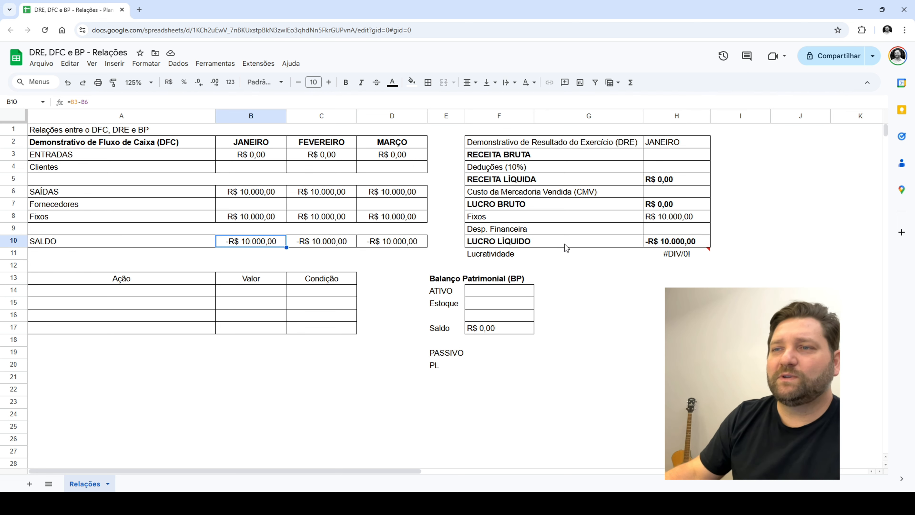
pyautogui.click(666, 245)
pyautogui.click(268, 244)
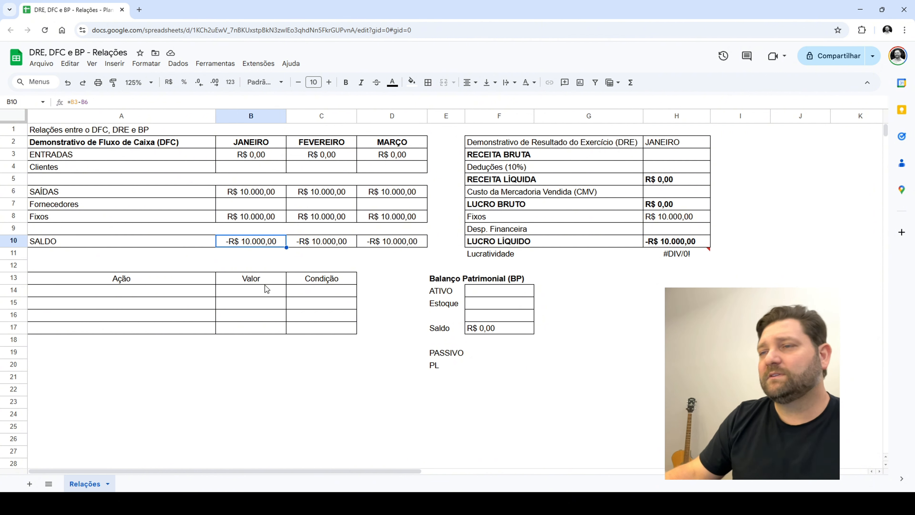
# Enter "Mercadorias" as the first entry in the Ação column of the actions table
pyautogui.click(134, 294)
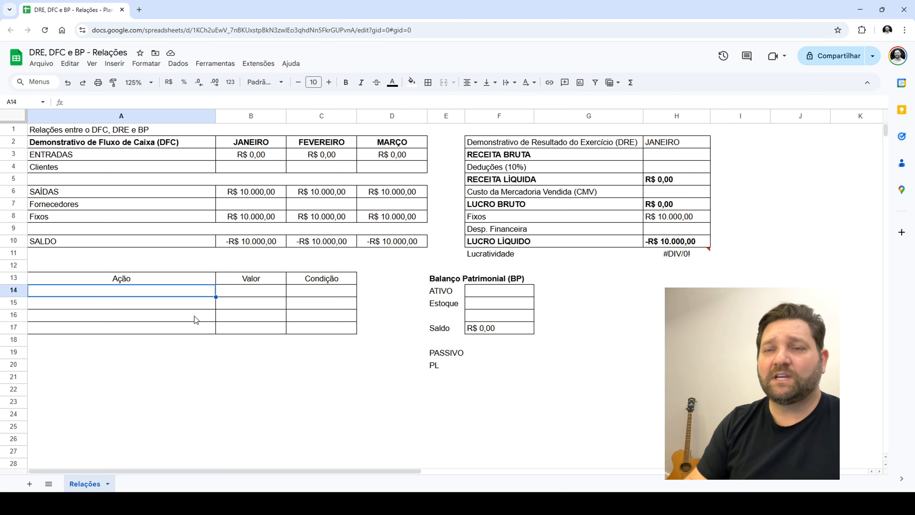
pyautogui.write('M')
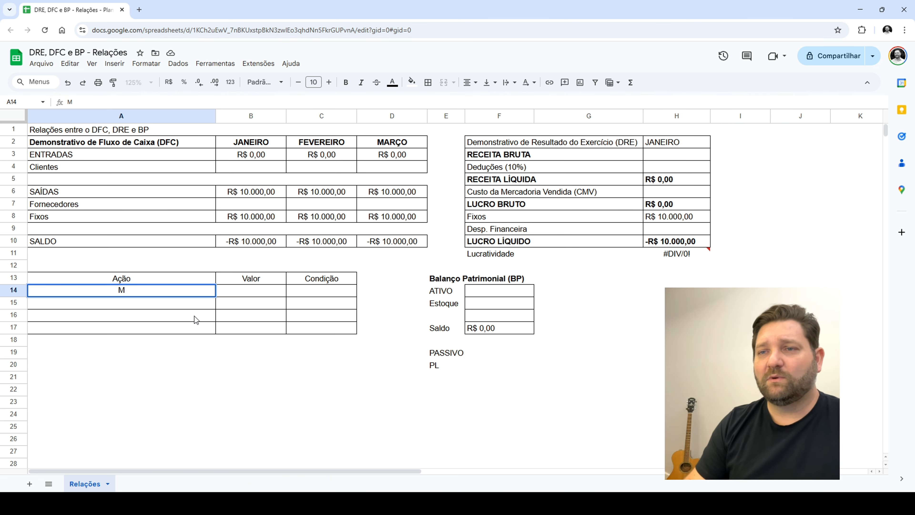
pyautogui.write('ercadoria')
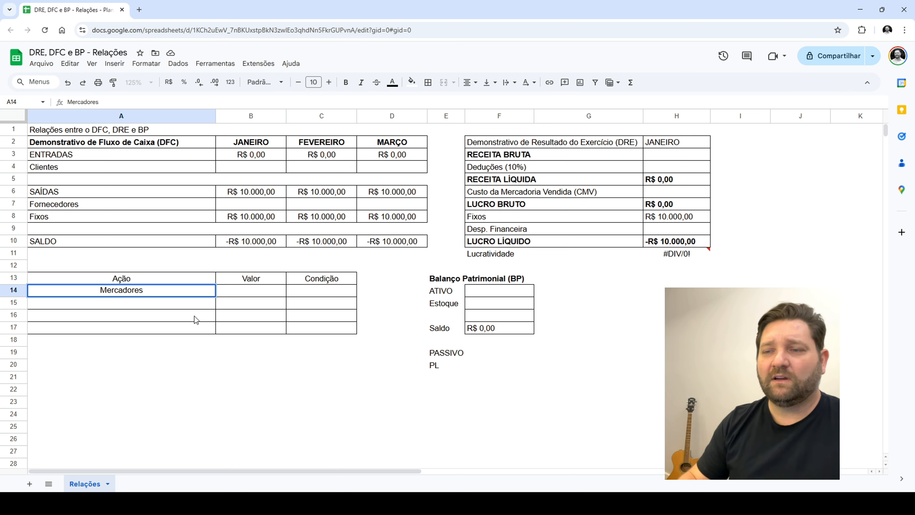
pyautogui.press('BackSpace')
pyautogui.press('BackSpace')
pyautogui.write('ias')
pyautogui.press('Tab')
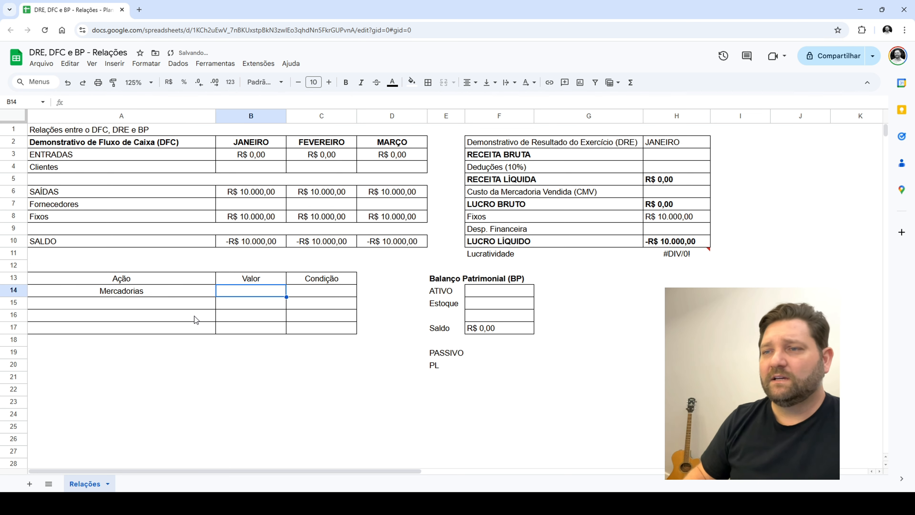
# Enter 30000 as the Valor and 1+2 as the Condição for Mercadorias in the actions table
pyautogui.write('30000')
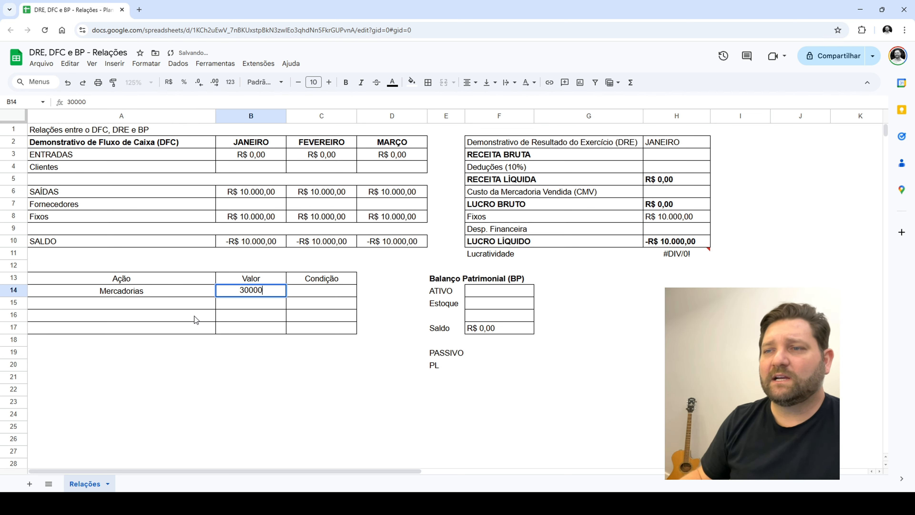
pyautogui.press('Tab')
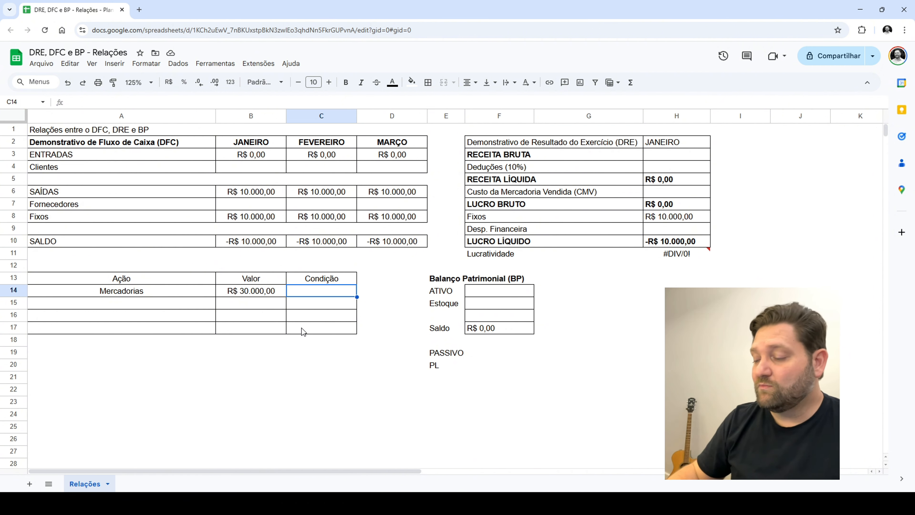
pyautogui.write('1+2')
pyautogui.press('Return')
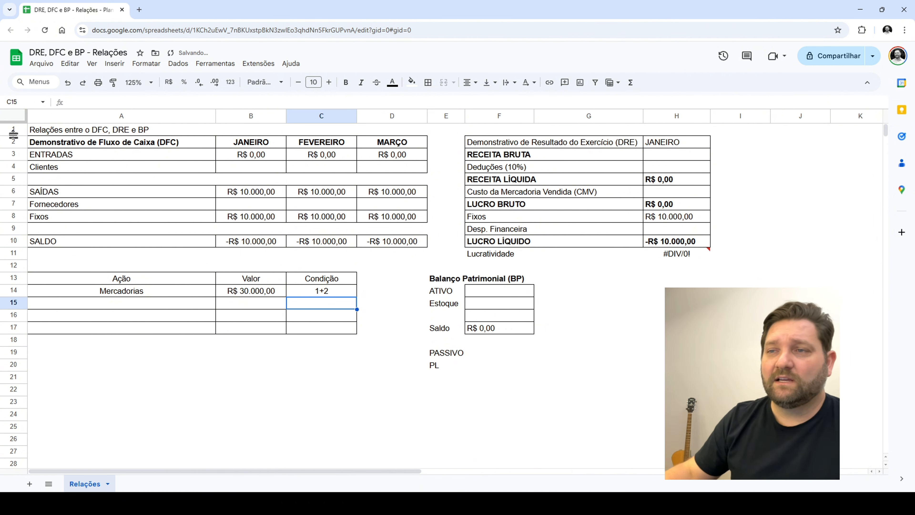
# Enter 10000 as the Fornecedores outflow for JANEIRO, FEVEREIRO and MARÇO in the cash flow table
pyautogui.click(259, 207)
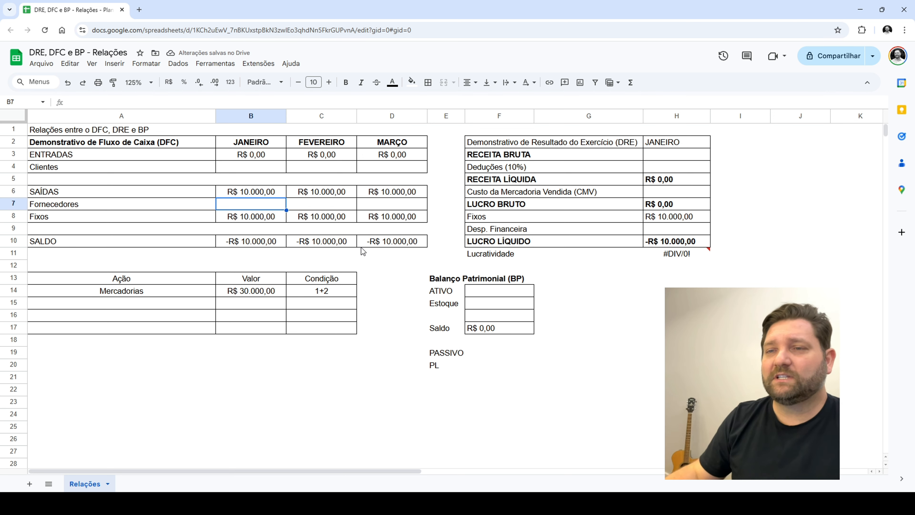
pyautogui.write('10000')
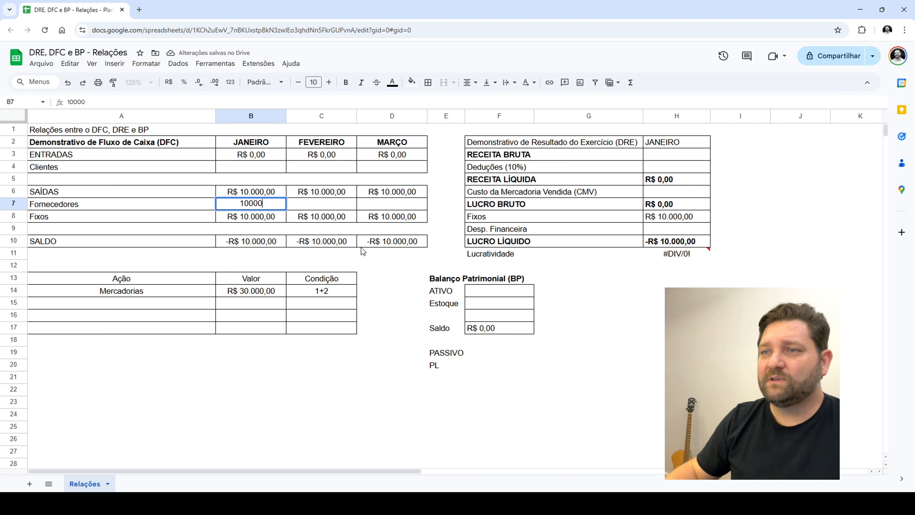
pyautogui.press('Tab')
pyautogui.write('1000')
pyautogui.press('Tab')
pyautogui.write('10')
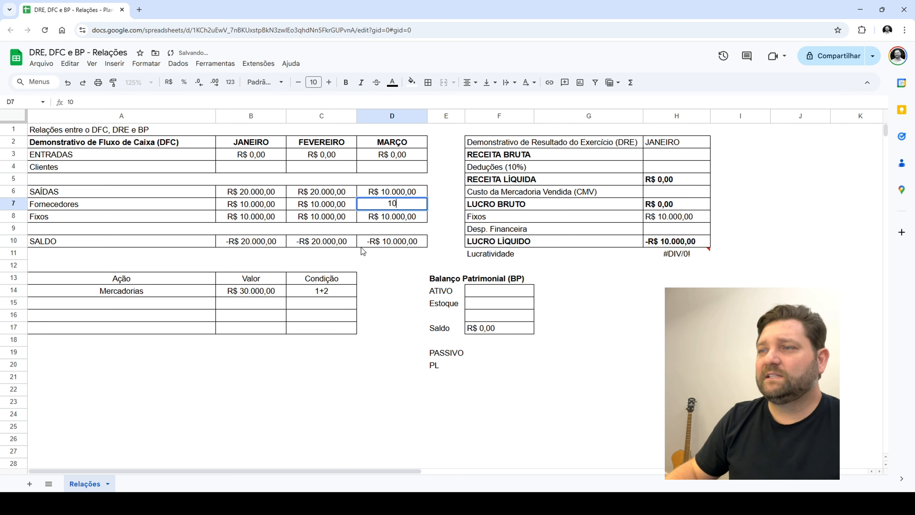
pyautogui.write('000')
pyautogui.press('Return')
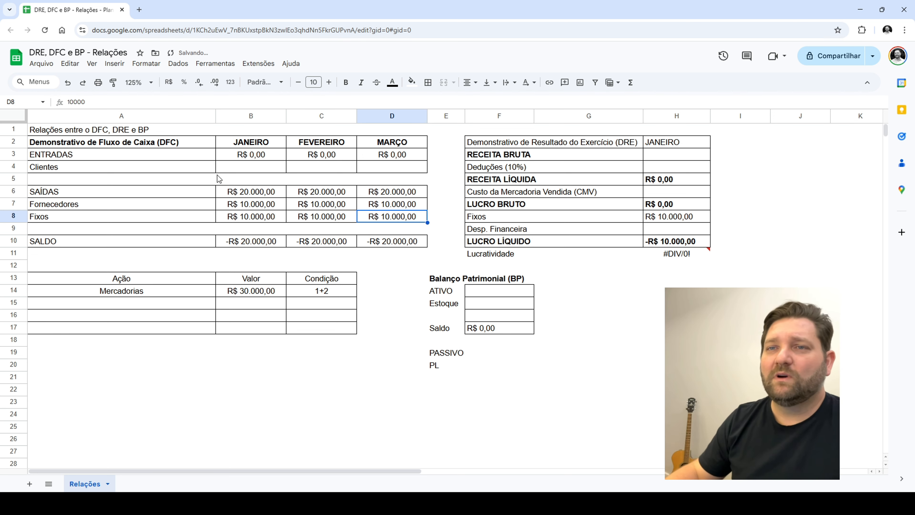
pyautogui.moveTo(72, 206); pyautogui.dragTo(406, 206)
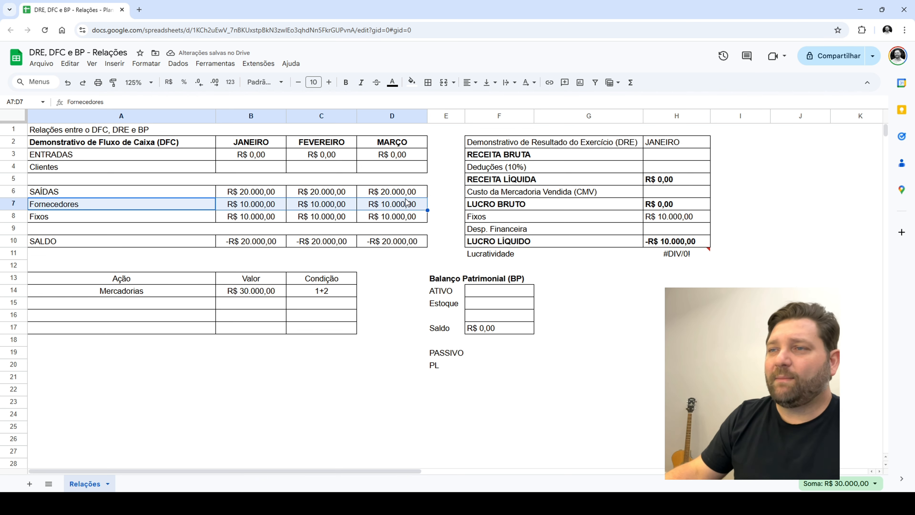
# Record the Mercadorias purchase as 30000 in the ATIVO row of the Balanço Patrimonial
pyautogui.moveTo(162, 292); pyautogui.dragTo(324, 289)
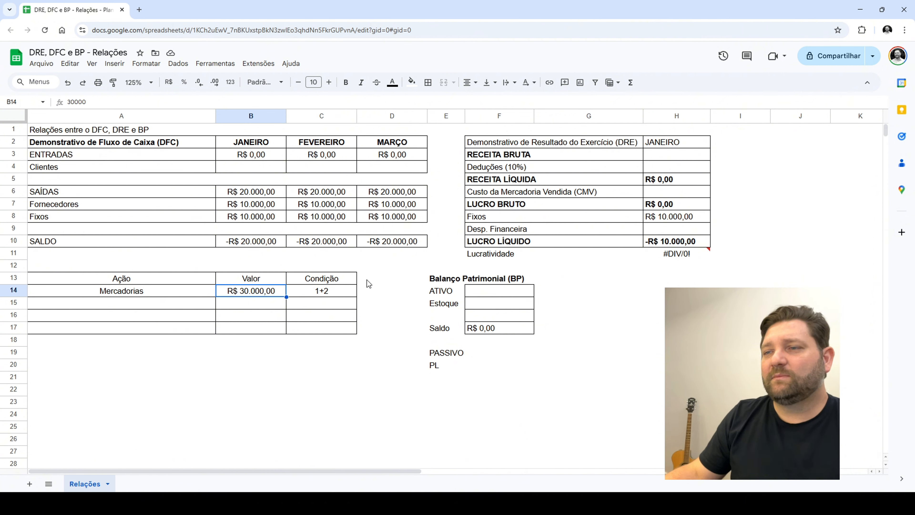
pyautogui.click(508, 293)
pyautogui.write('30000')
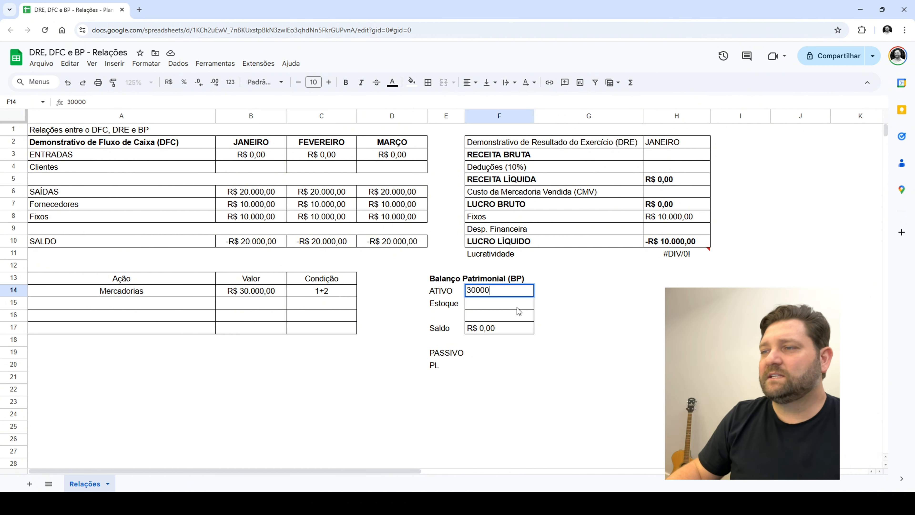
pyautogui.press('Return')
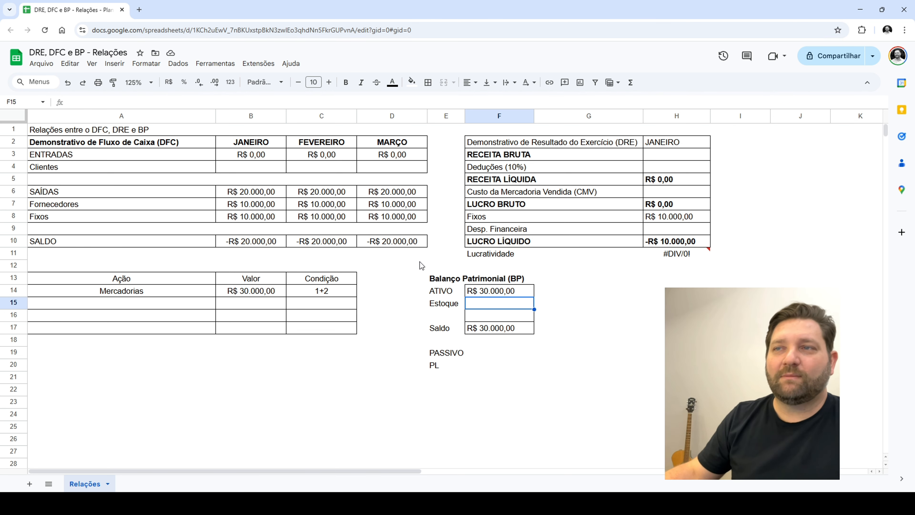
# Compare the Balanço Patrimonial and the January cash flow with the DRE, examining LUCRO LÍQUIDO and the rows from RECEITA BRUTA to CMV
pyautogui.moveTo(442, 276); pyautogui.dragTo(543, 402)
pyautogui.click(519, 411)
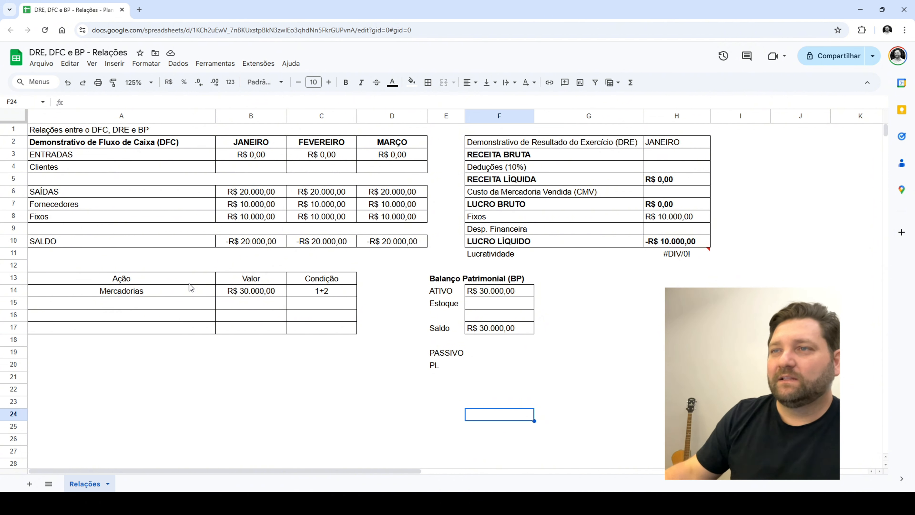
pyautogui.moveTo(264, 142); pyautogui.dragTo(260, 242)
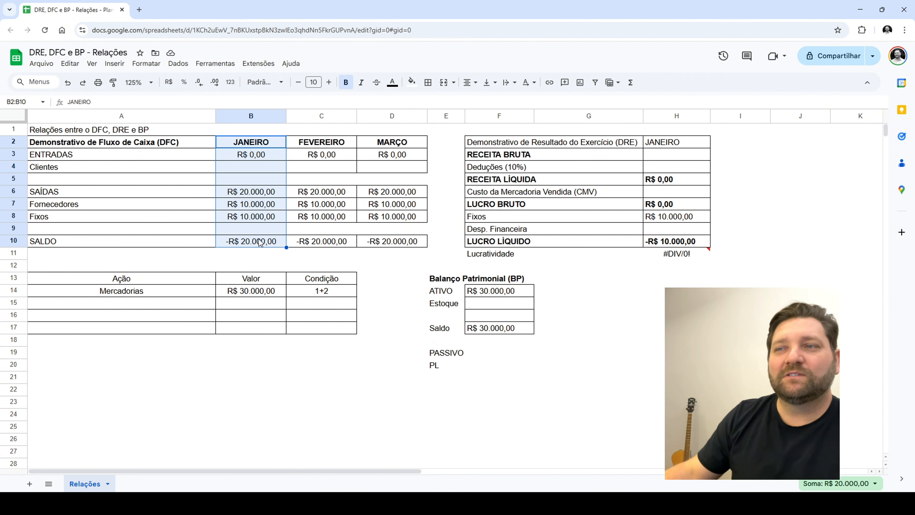
pyautogui.click(260, 242)
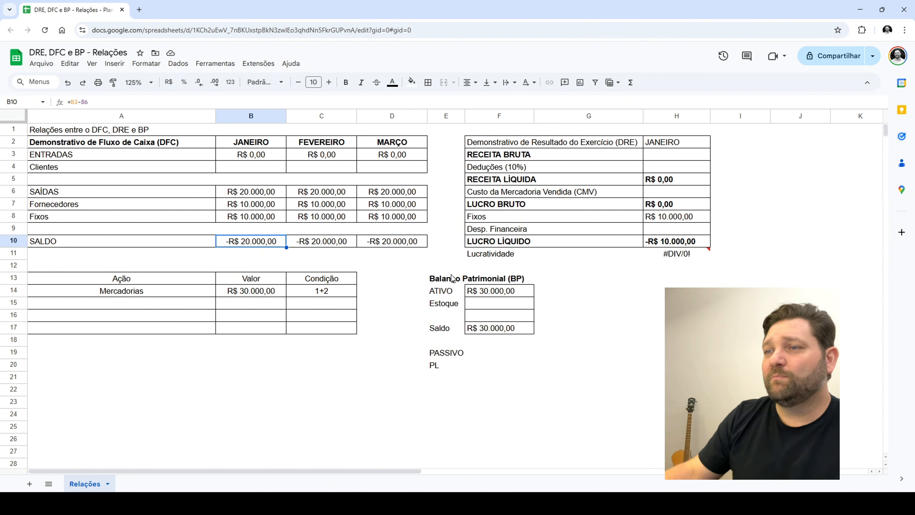
pyautogui.moveTo(488, 291); pyautogui.dragTo(487, 299)
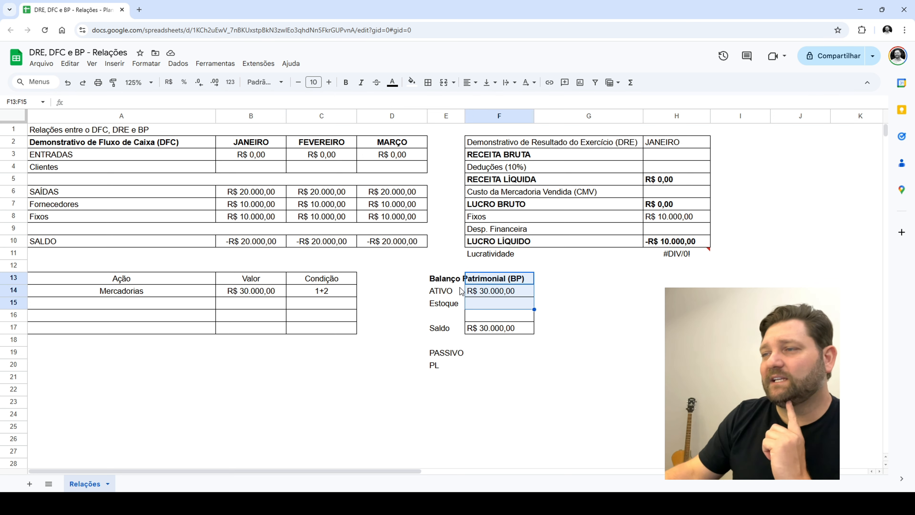
pyautogui.click(442, 291)
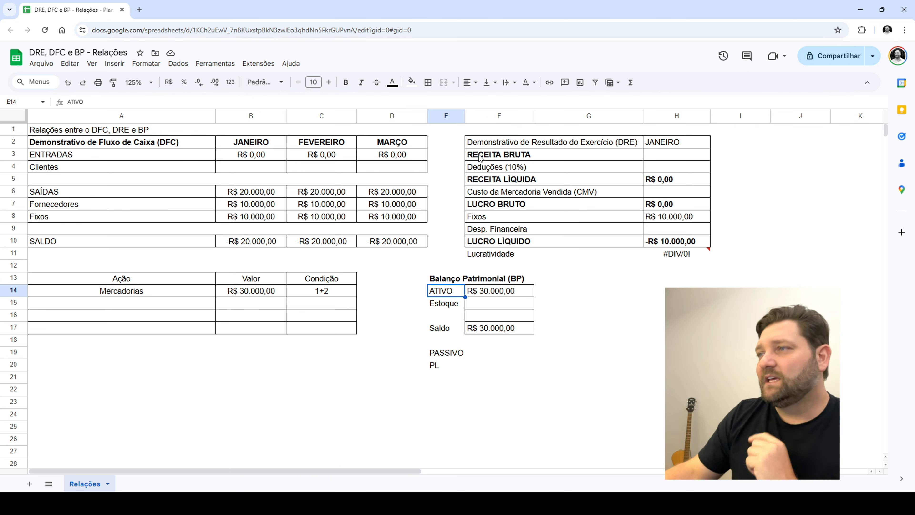
pyautogui.moveTo(480, 145); pyautogui.dragTo(645, 244)
pyautogui.click(646, 243)
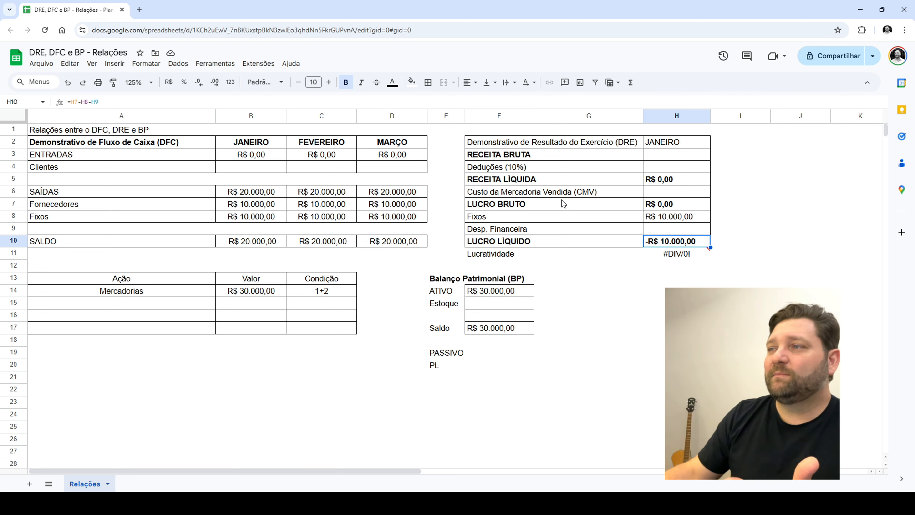
pyautogui.moveTo(572, 193); pyautogui.dragTo(645, 191)
pyautogui.click(587, 194)
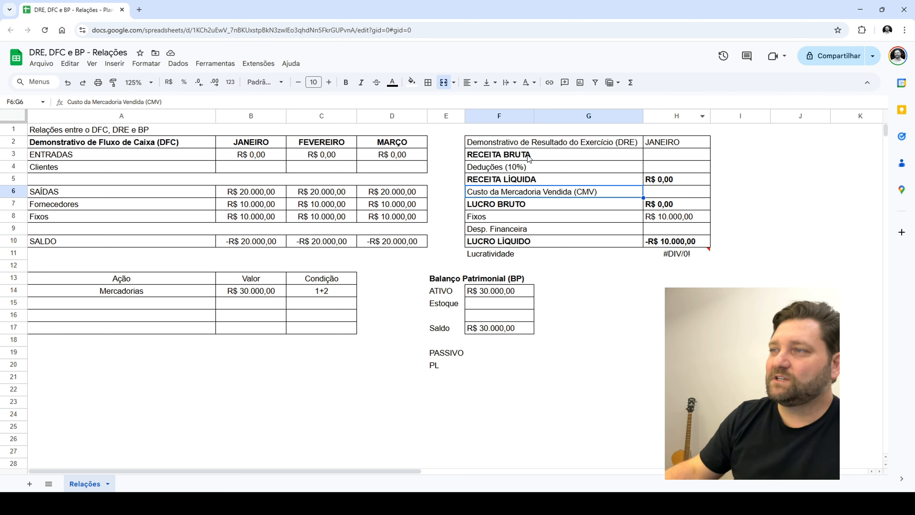
pyautogui.moveTo(528, 155); pyautogui.dragTo(525, 191)
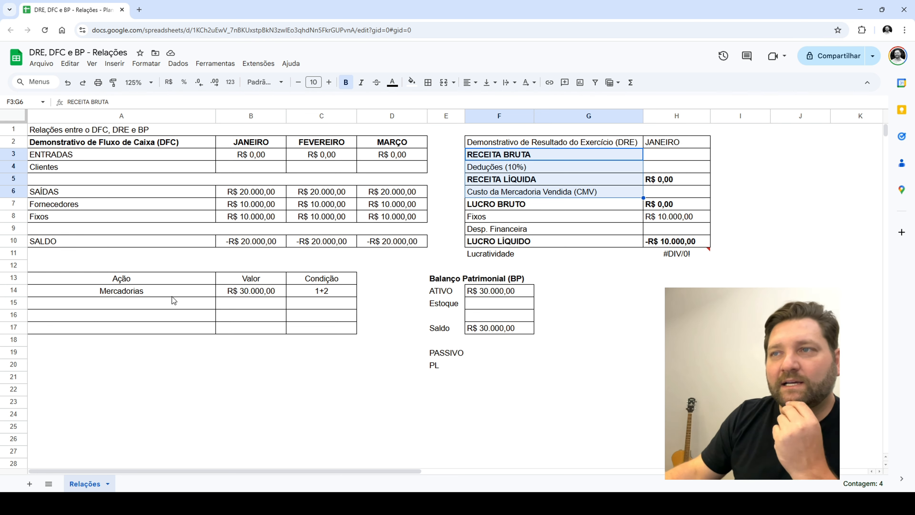
# Add a Clientes entry to the actions table with 30000 as the Valor and 10x as the Condição
pyautogui.click(168, 306)
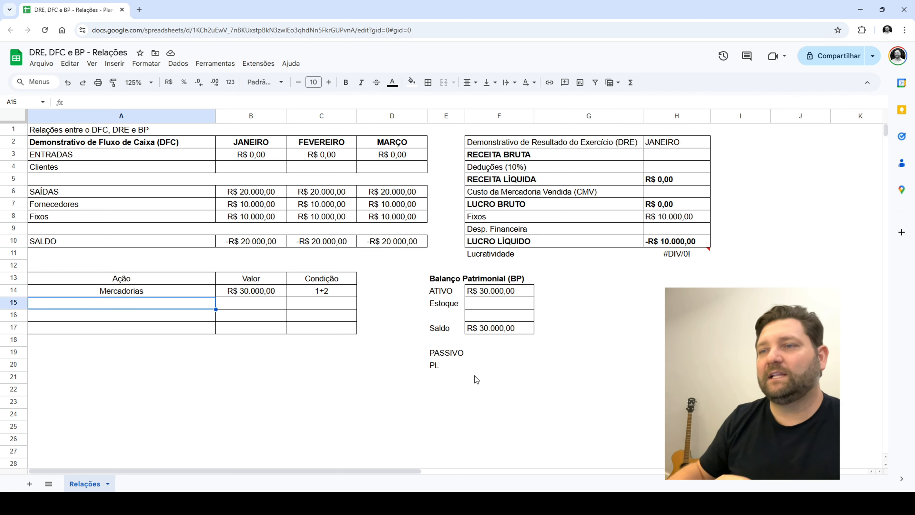
pyautogui.write('Clientes')
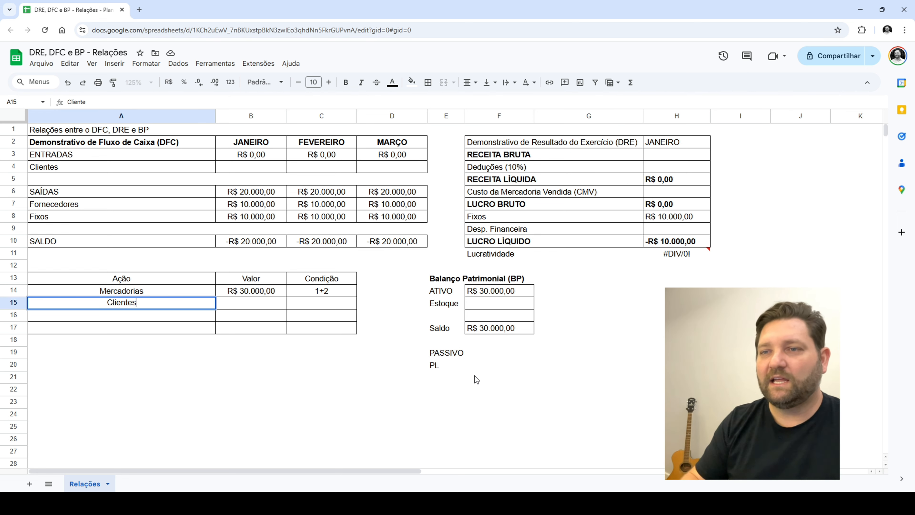
pyautogui.press('Tab')
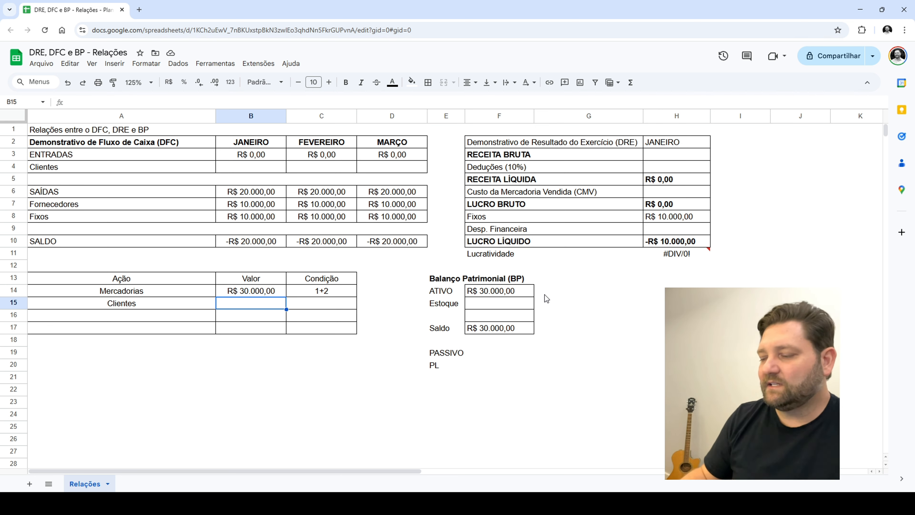
pyautogui.write('30000')
pyautogui.press('Tab')
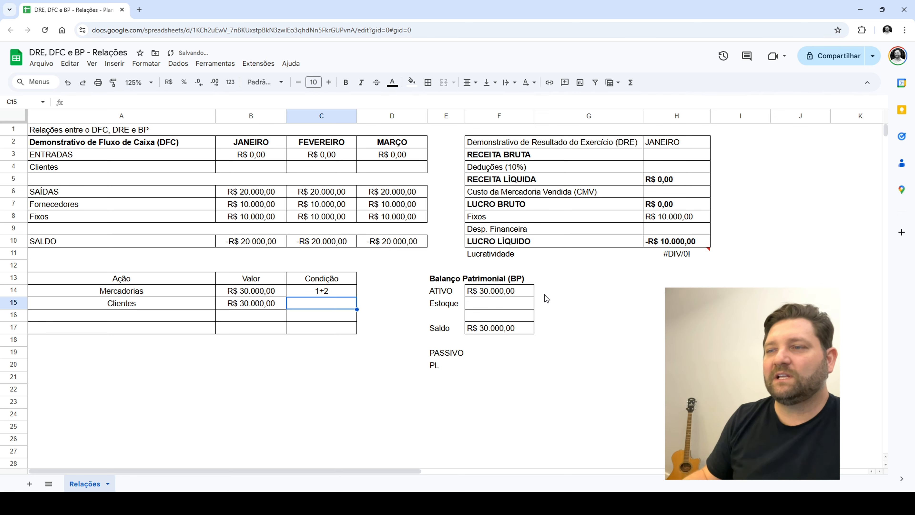
pyautogui.write('10')
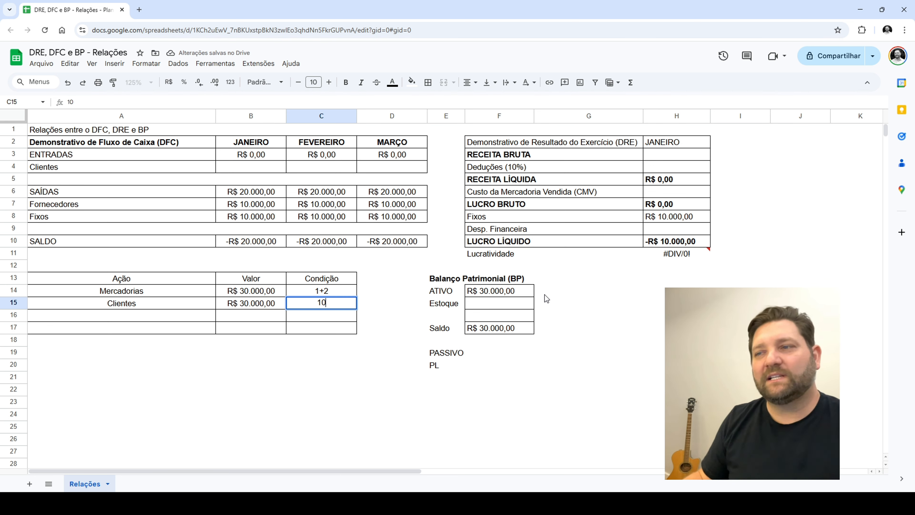
pyautogui.write('x')
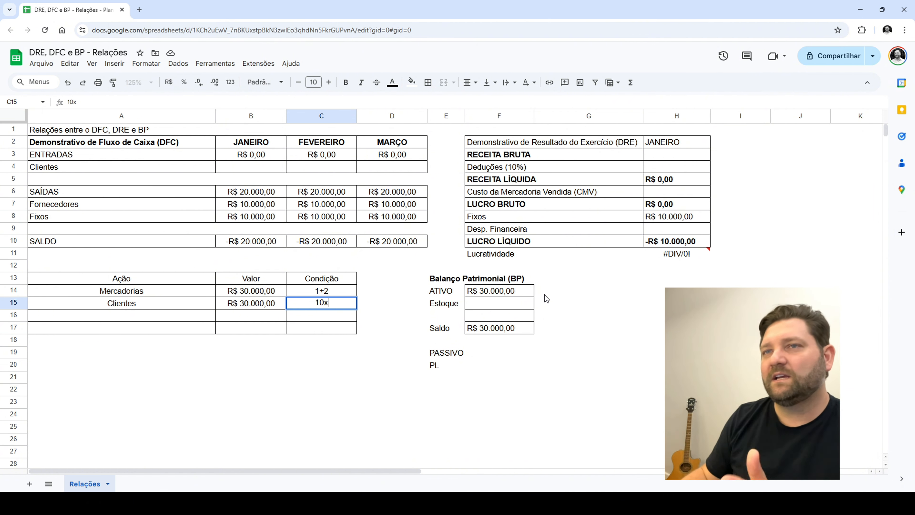
pyautogui.press('Return')
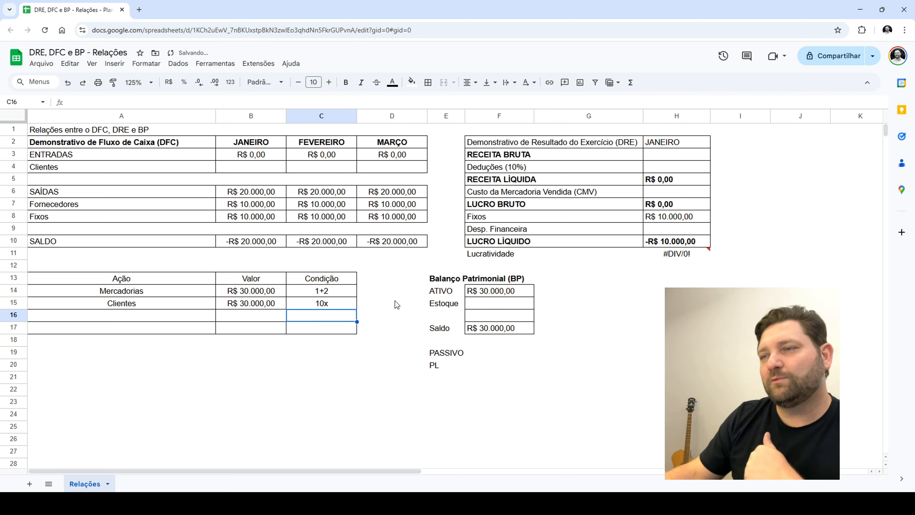
# Enter 3000 as the Clientes inflow for FEVEREIRO and MARÇO in the cash flow table
pyautogui.click(170, 303)
pyautogui.moveTo(170, 304); pyautogui.dragTo(332, 303)
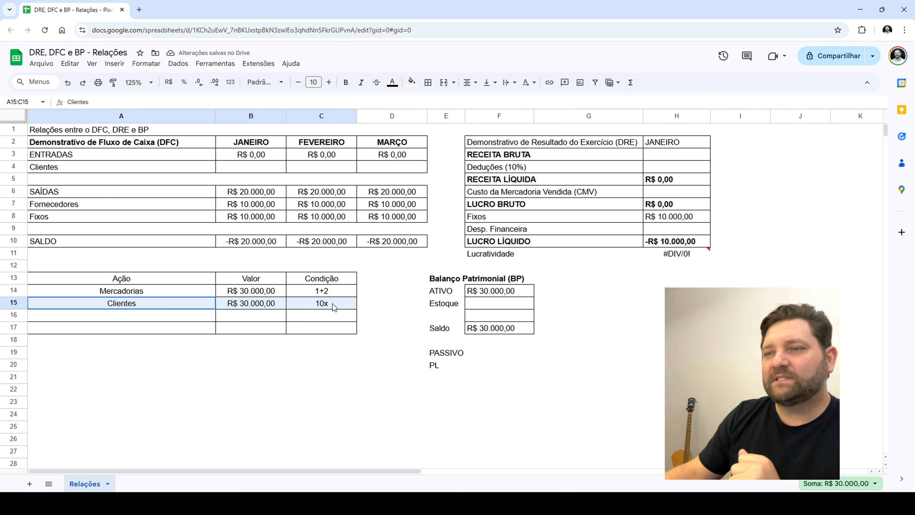
pyautogui.click(310, 169)
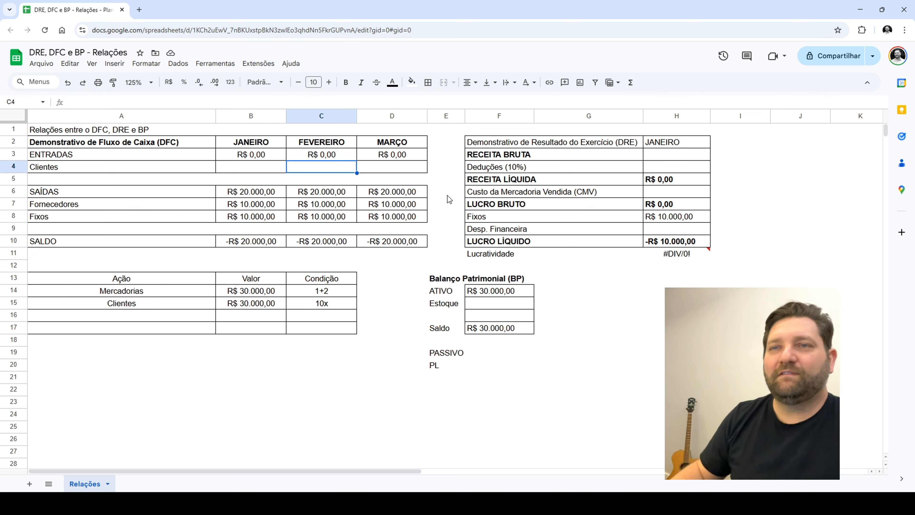
pyautogui.write('3000')
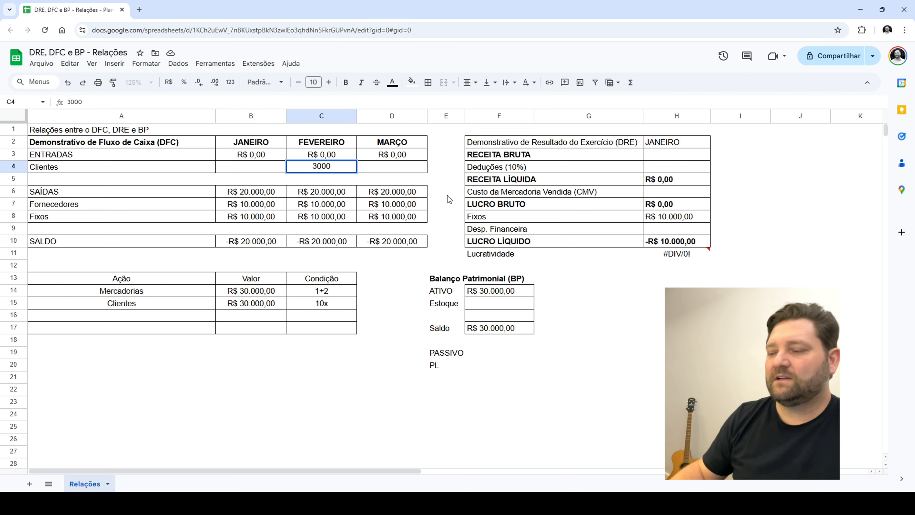
pyautogui.press('Tab')
pyautogui.write('3000')
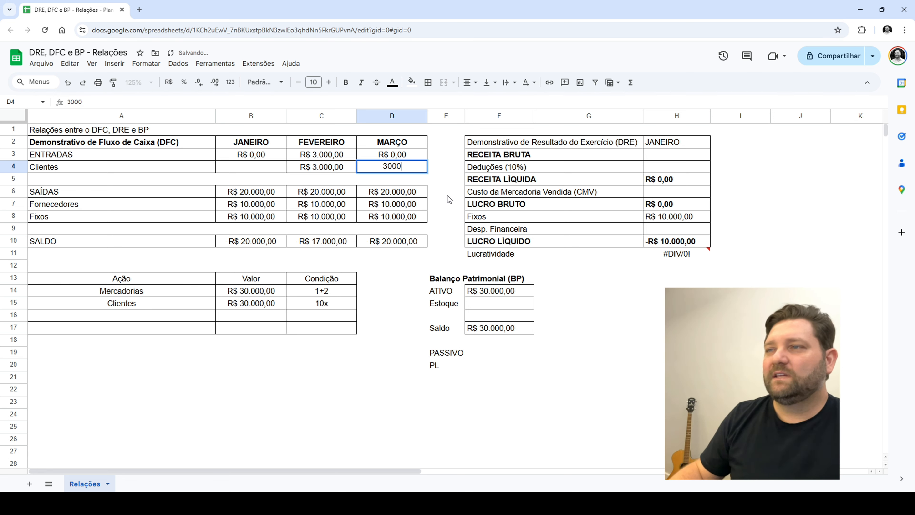
pyautogui.press('Tab')
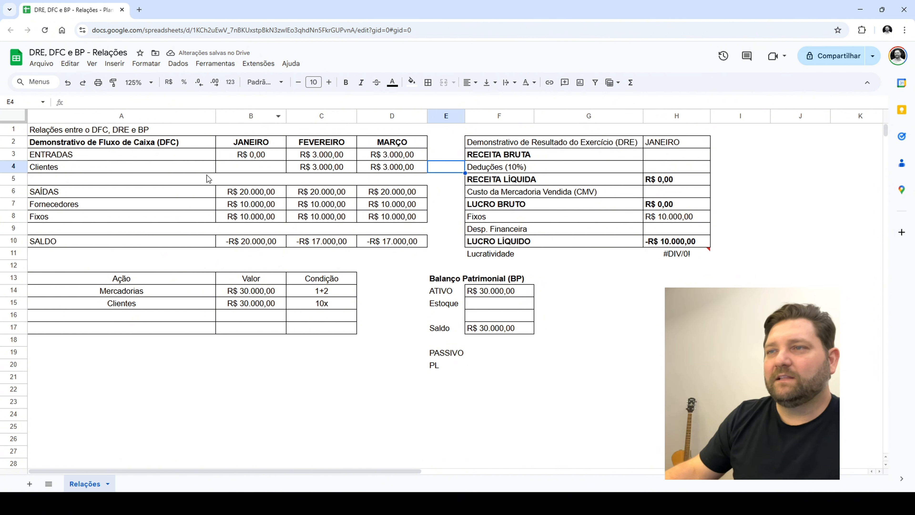
pyautogui.moveTo(299, 167); pyautogui.dragTo(384, 166)
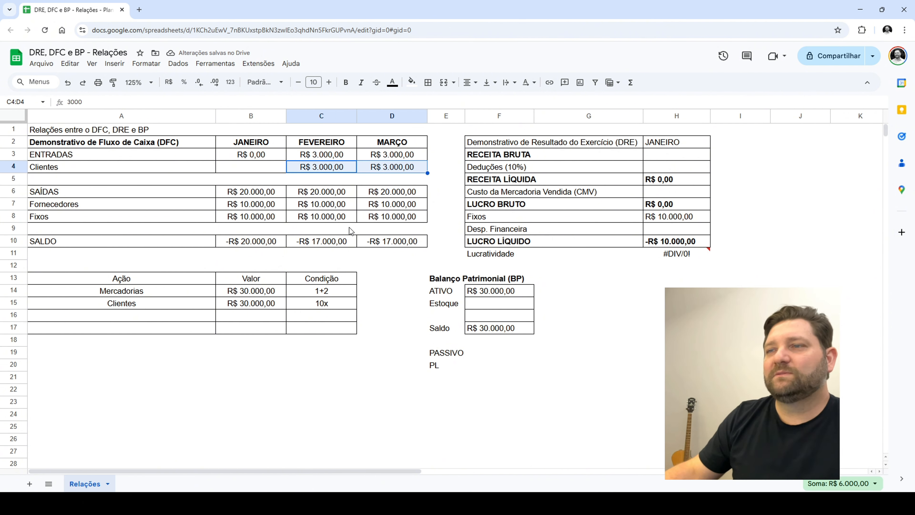
# Record the stock reduction from the Clientes sale as -15000 in the Estoque row of the Balanço Patrimonial
pyautogui.moveTo(150, 306); pyautogui.dragTo(323, 306)
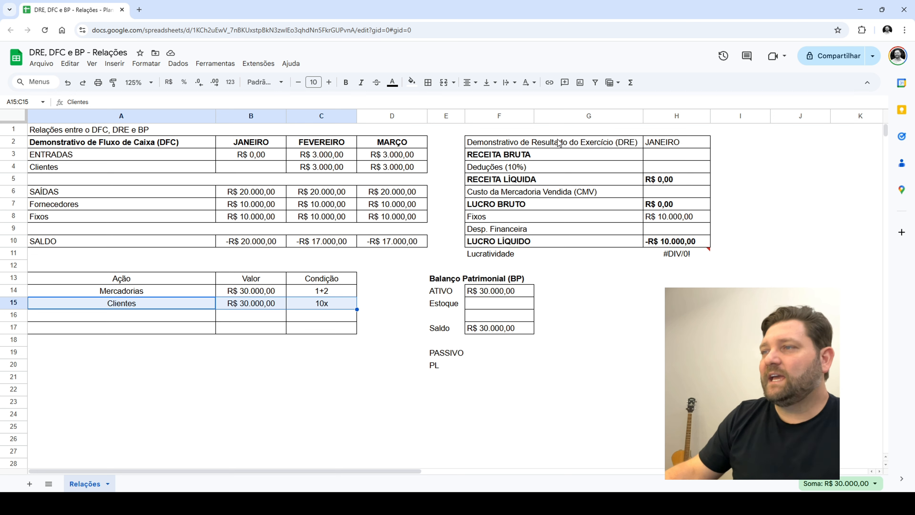
pyautogui.click(469, 306)
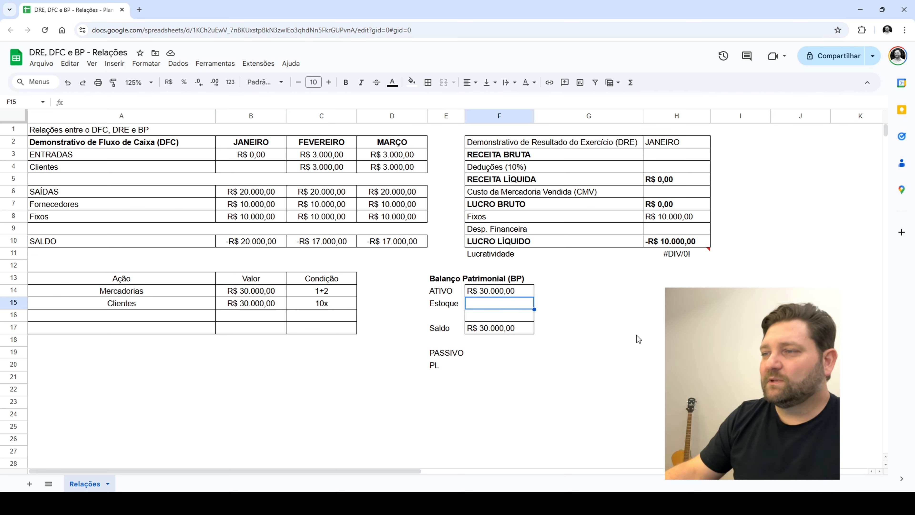
pyautogui.write('-15000')
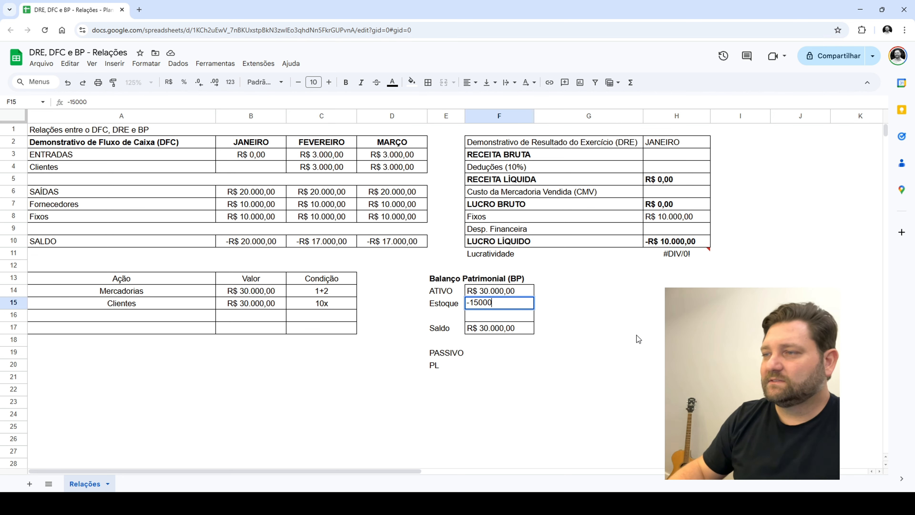
pyautogui.press('Return')
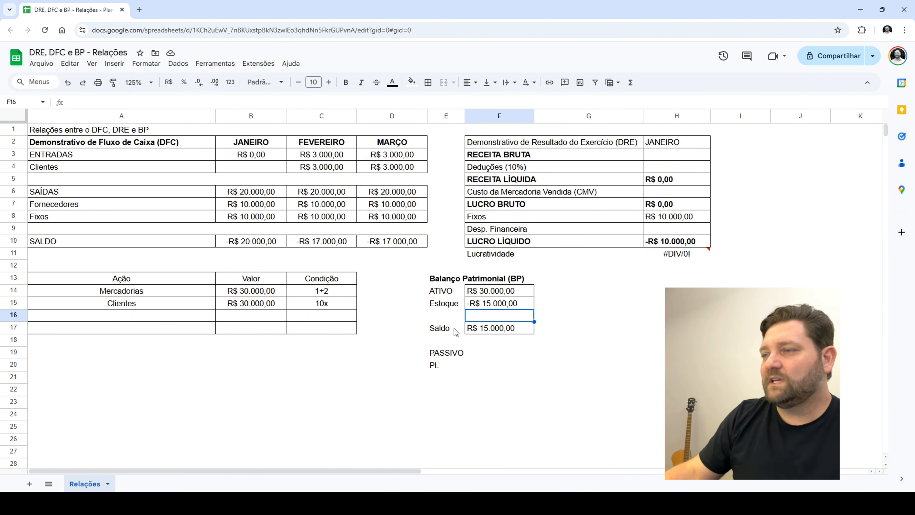
pyautogui.moveTo(455, 329); pyautogui.dragTo(505, 329)
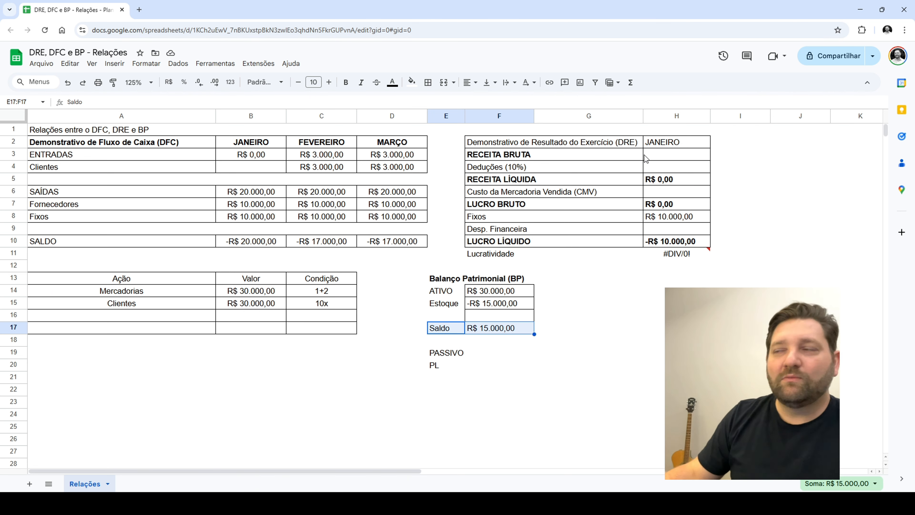
# Label both the Mercadorias and Clientes rows with JAN beside the Condição column of the actions table
pyautogui.click(652, 155)
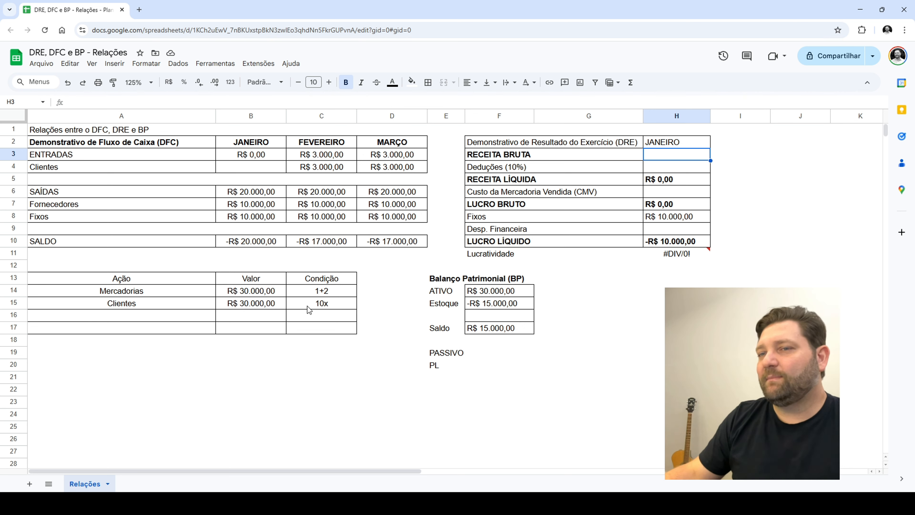
pyautogui.click(384, 290)
pyautogui.write('JAN')
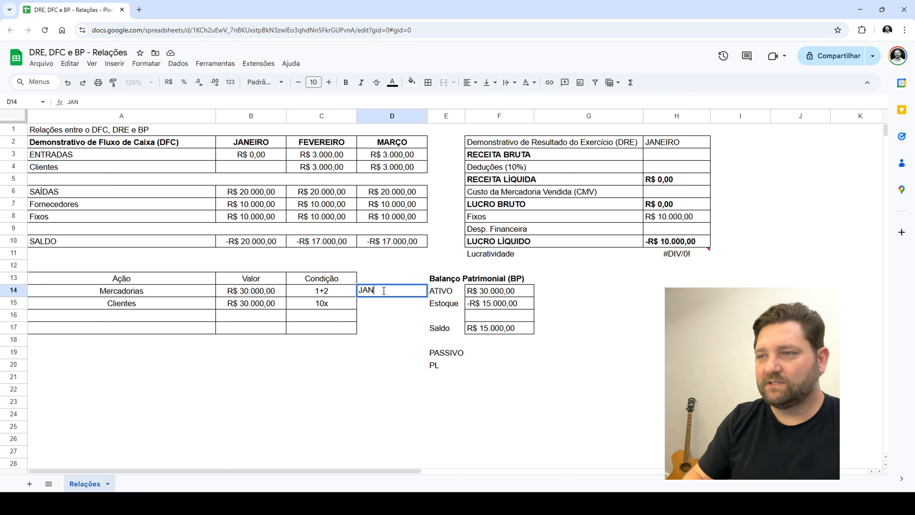
pyautogui.press('Return')
pyautogui.write('JAN')
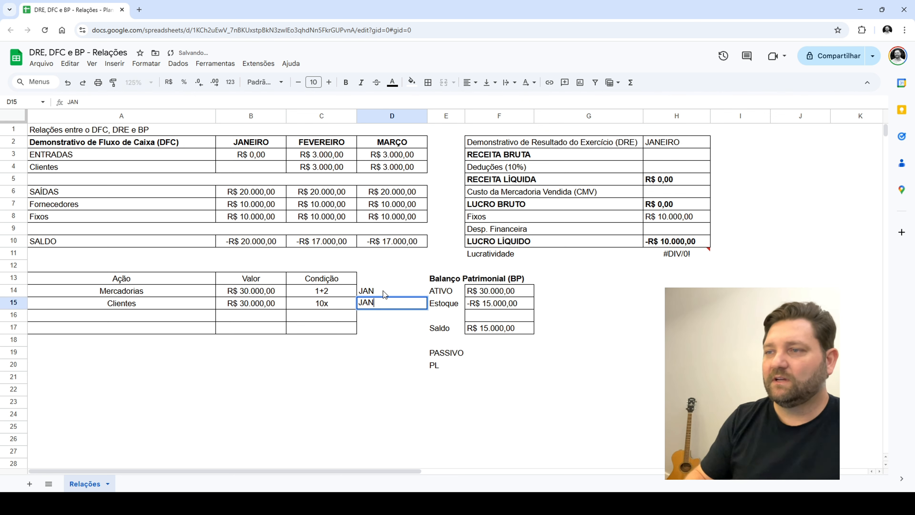
pyautogui.press('Left')
pyautogui.press('Left')
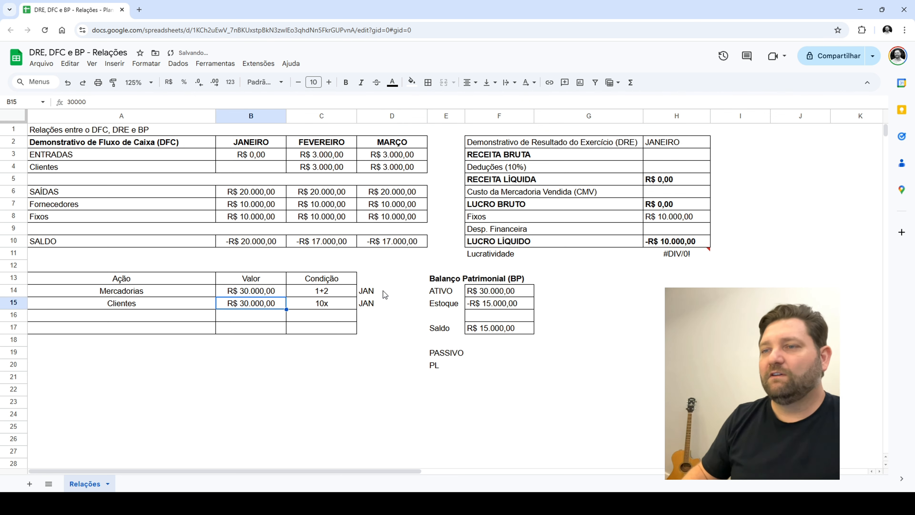
# Enter 30000 as RECEITA BRUTA and 3000 as Deduções (10%) in the January DRE
pyautogui.click(668, 155)
pyautogui.write('30000')
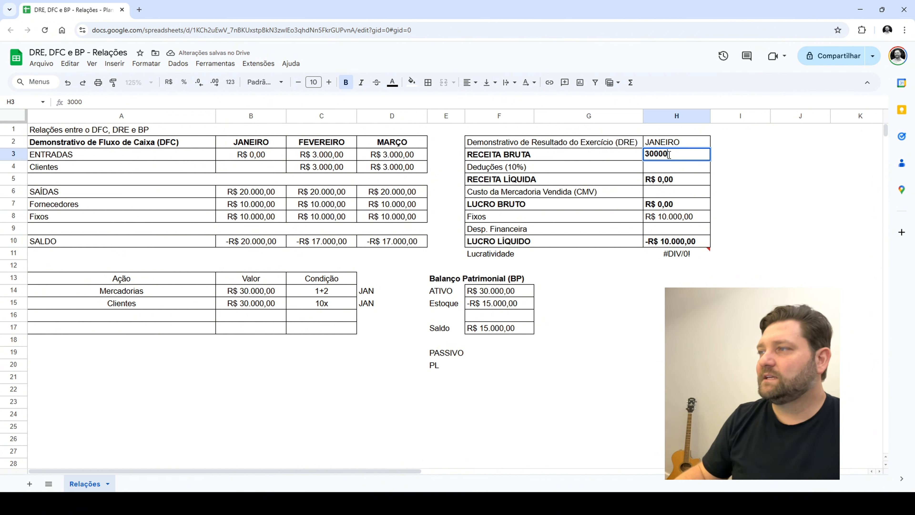
pyautogui.press('Return')
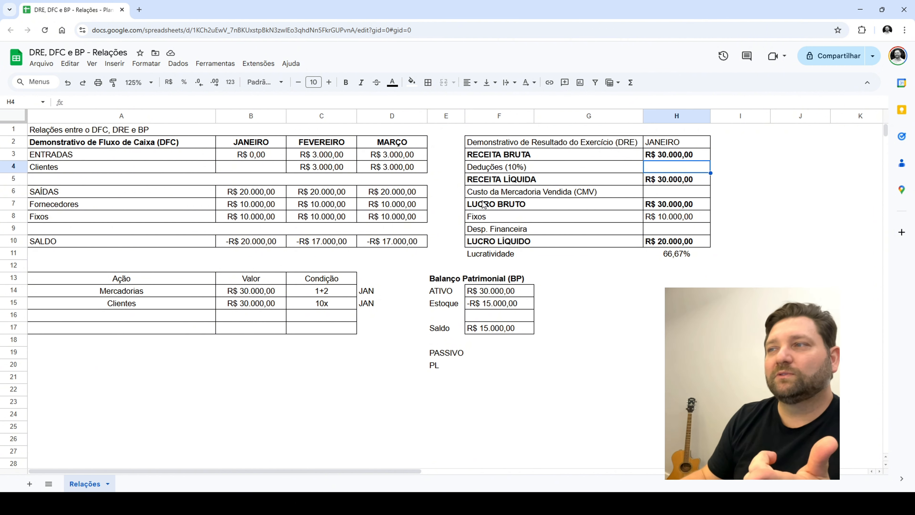
pyautogui.write('3000')
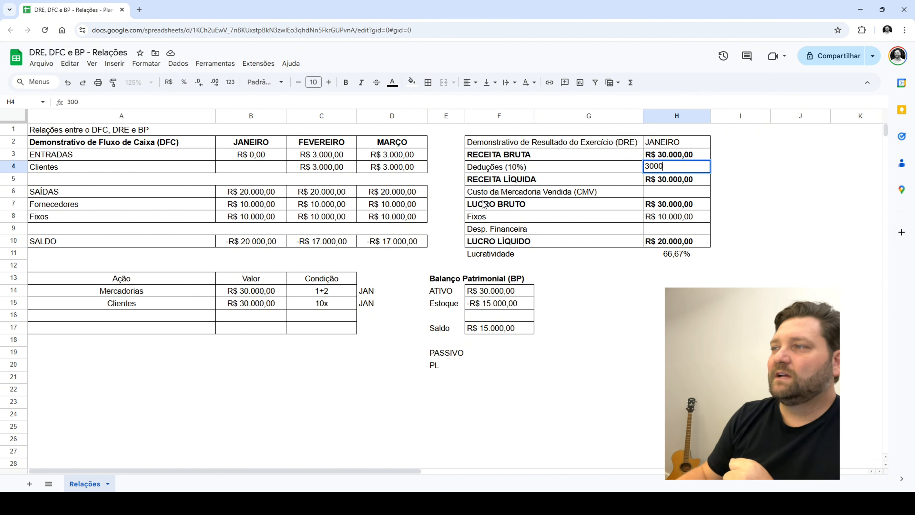
pyautogui.press('Return')
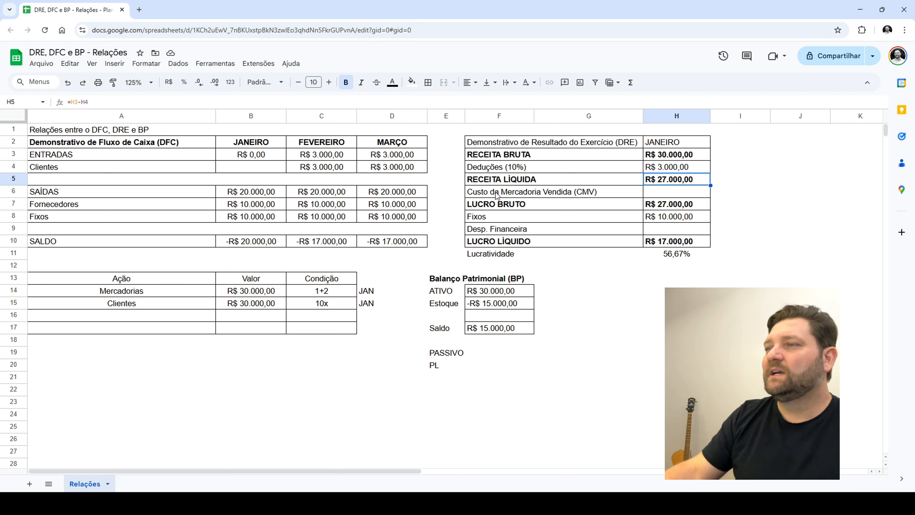
# Enter 15000 as the Custo da Mercadoria Vendida (CMV) in the January DRE
pyautogui.click(577, 194)
pyautogui.moveTo(577, 194); pyautogui.dragTo(666, 193)
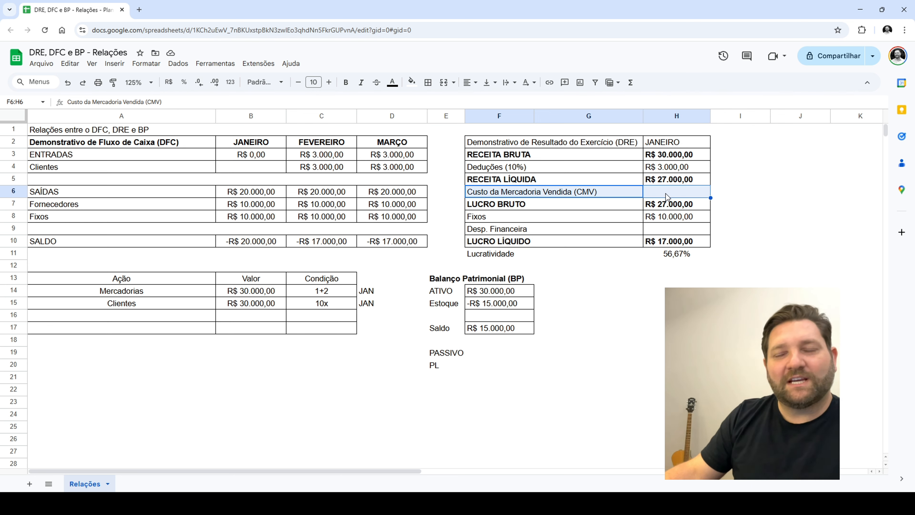
pyautogui.click(666, 193)
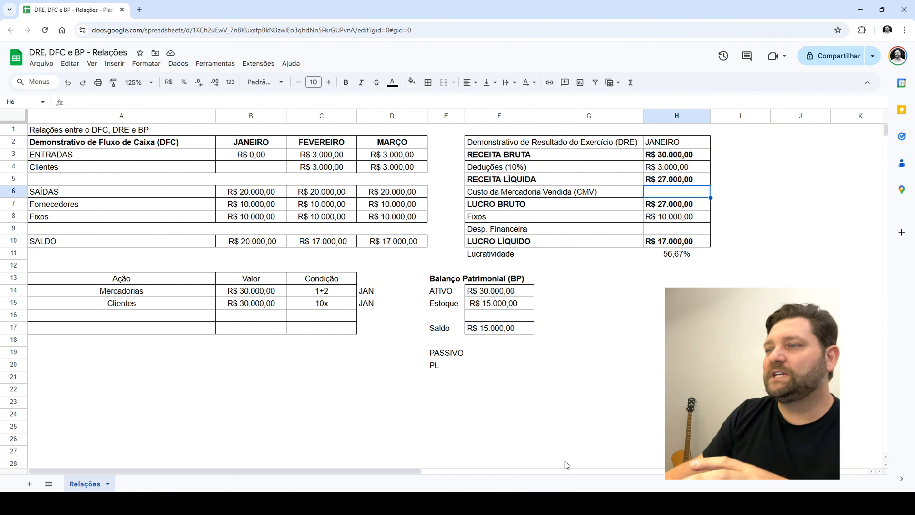
pyautogui.moveTo(444, 303); pyautogui.dragTo(545, 304)
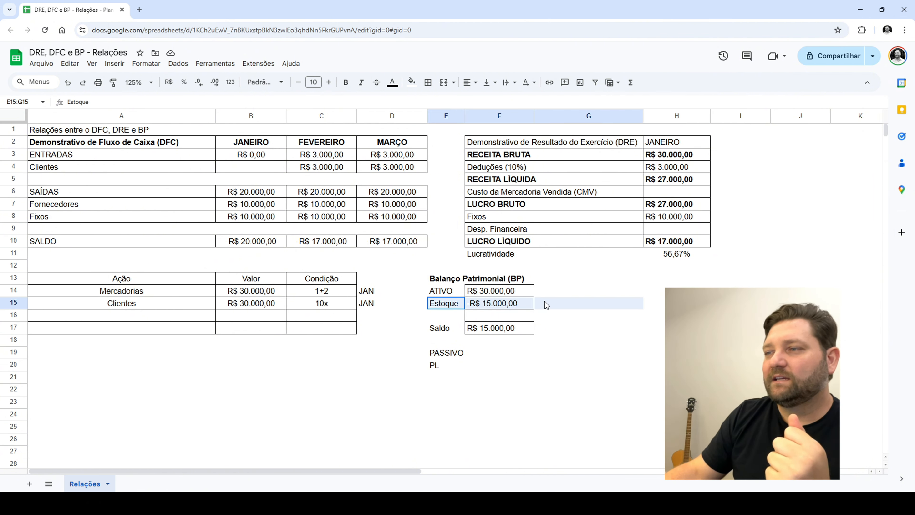
pyautogui.click(675, 190)
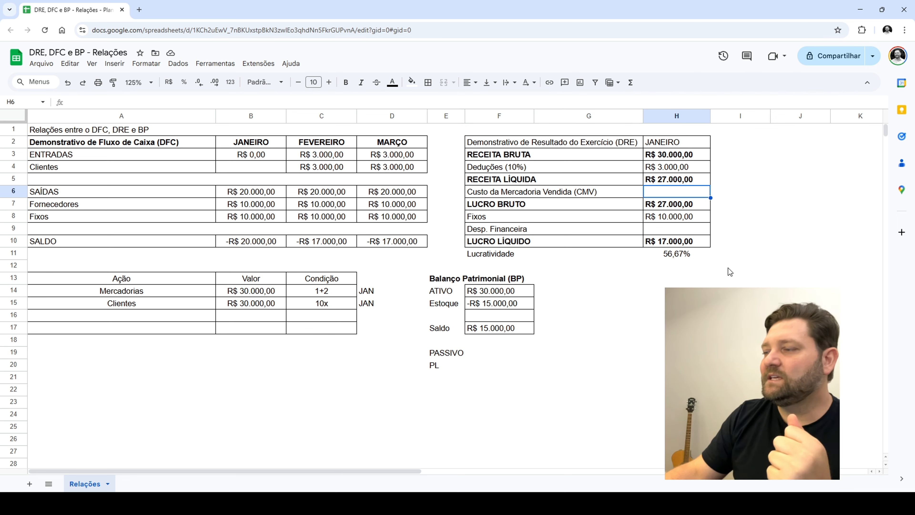
pyautogui.write('15.000')
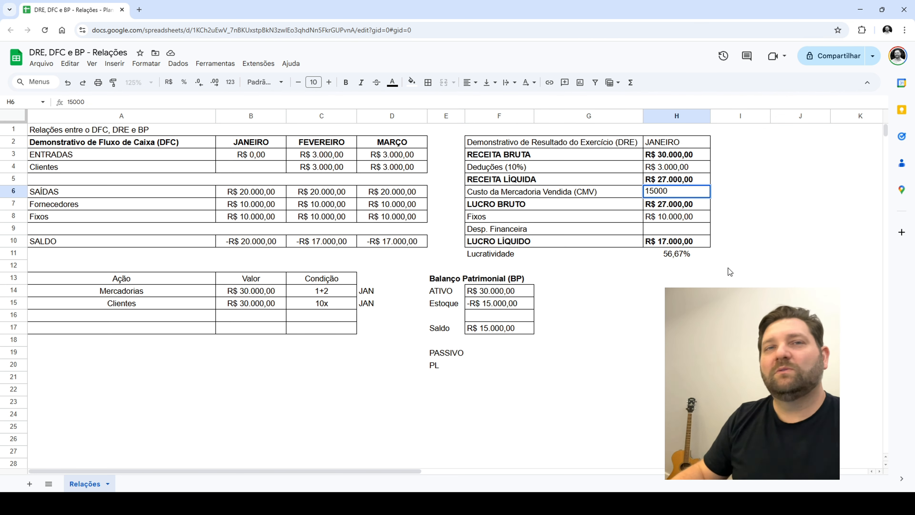
pyautogui.press('Return')
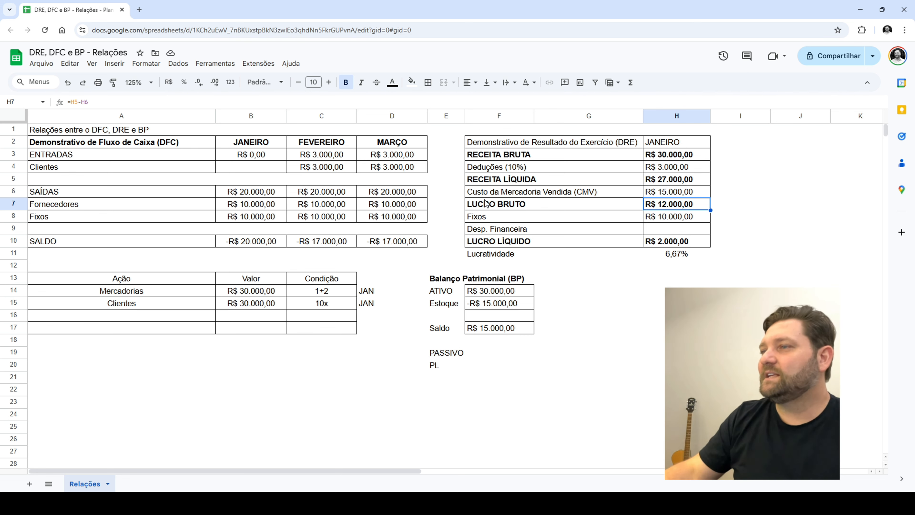
# Examine how RECEITA LÍQUIDA, LUCRO BRUTO and Fixos relate in the January DRE
pyautogui.click(549, 207)
pyautogui.click(692, 203)
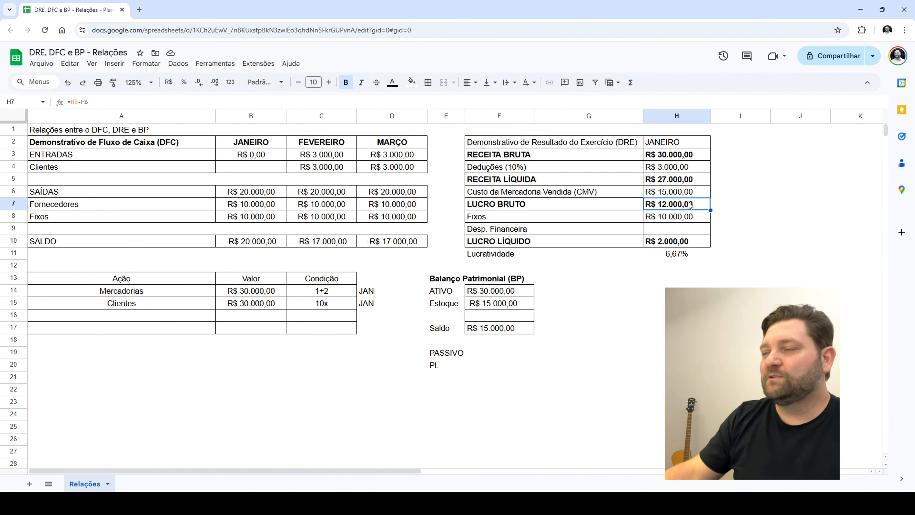
pyautogui.click(514, 190)
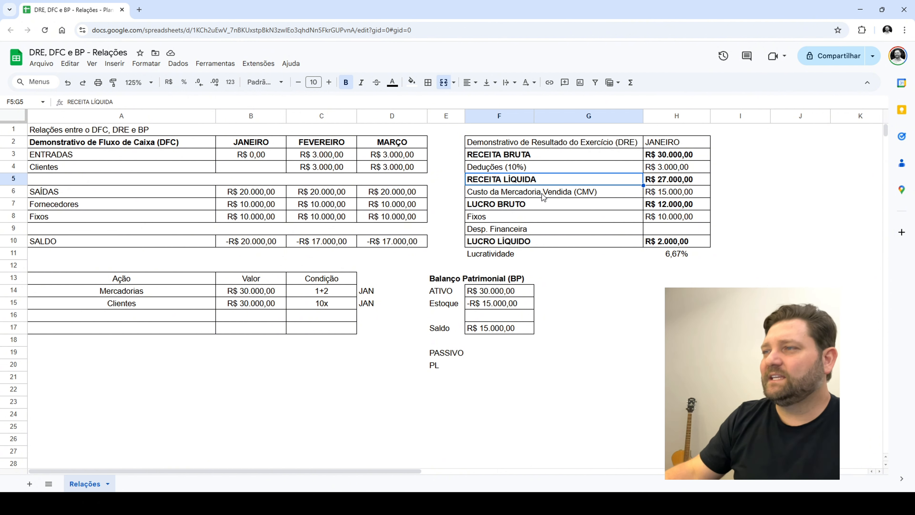
pyautogui.click(507, 204)
pyautogui.moveTo(581, 206); pyautogui.dragTo(668, 207)
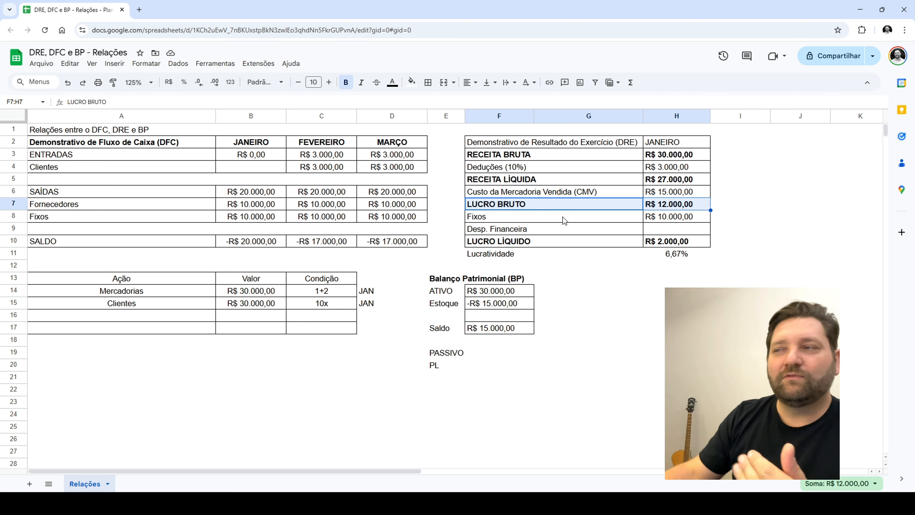
pyautogui.click(680, 218)
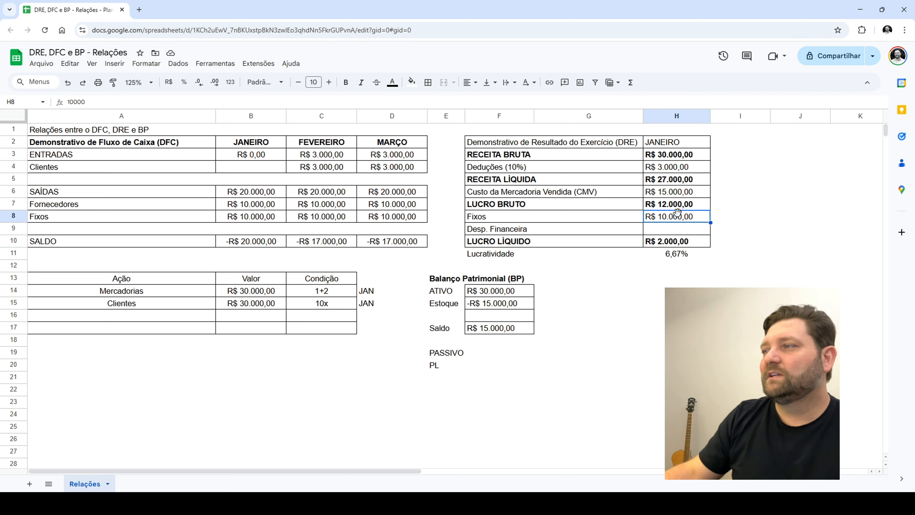
# Enter 0 as the Desp. Financeira in the January DRE
pyautogui.click(674, 244)
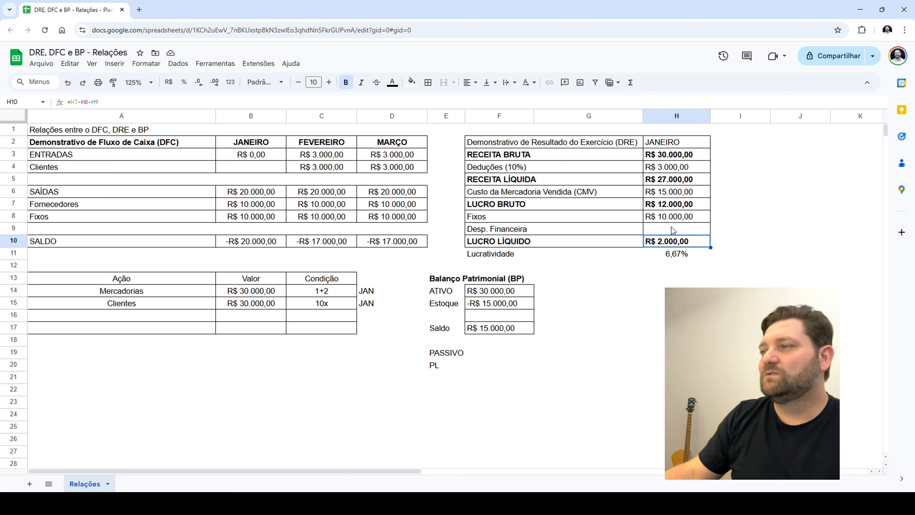
pyautogui.press('Up')
pyautogui.write('0')
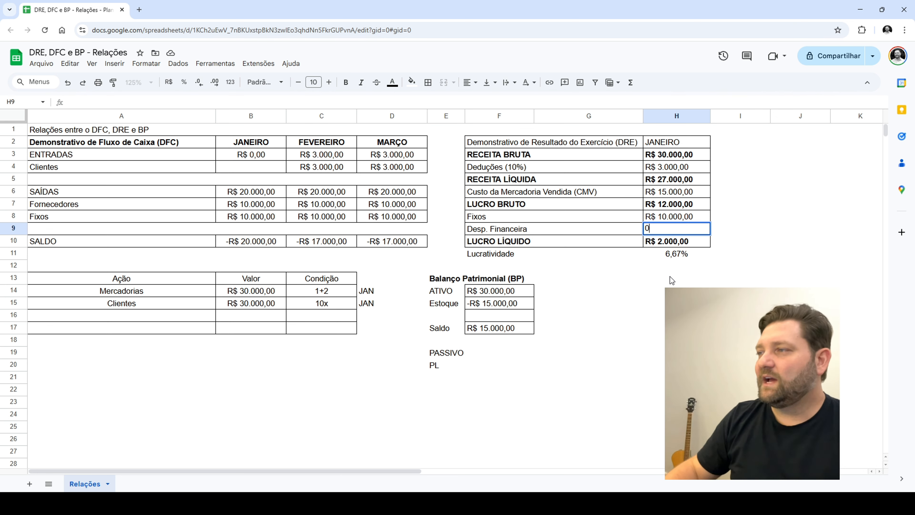
pyautogui.click(670, 278)
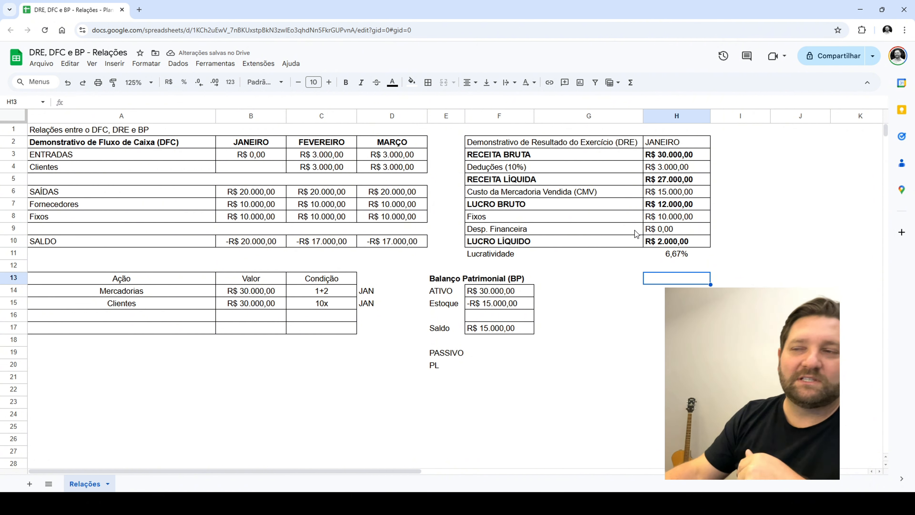
# Compare the DRE's LUCRO LÍQUIDO and Lucratividade with the January cash flow's SALDO, Fornecedores and Fixos
pyautogui.click(687, 233)
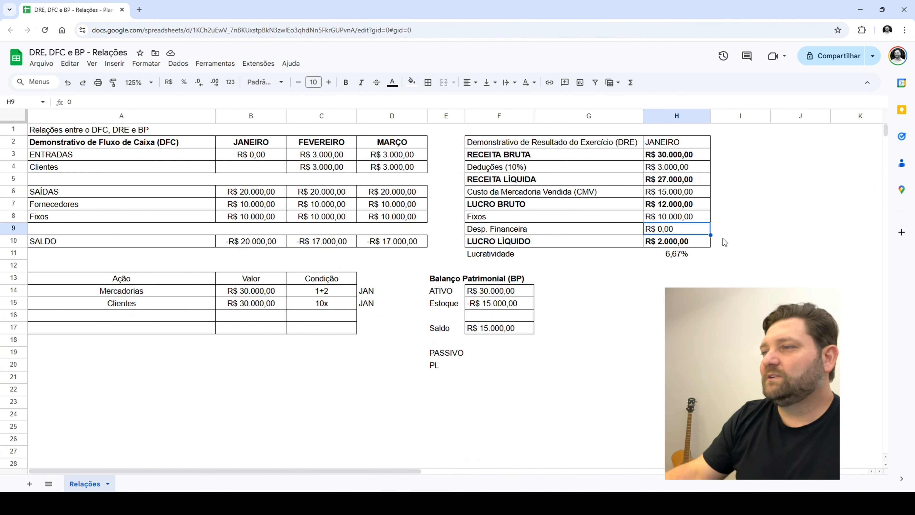
pyautogui.click(683, 243)
pyautogui.click(671, 255)
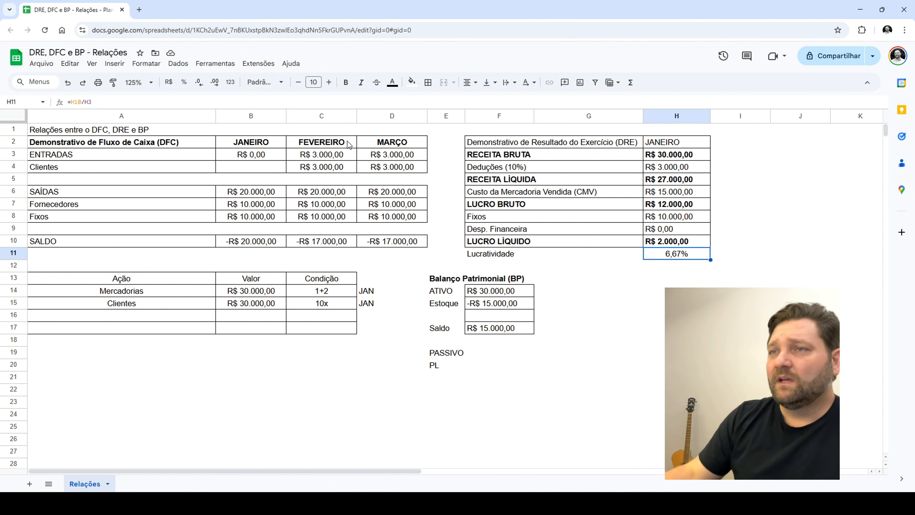
pyautogui.moveTo(240, 140); pyautogui.dragTo(241, 246)
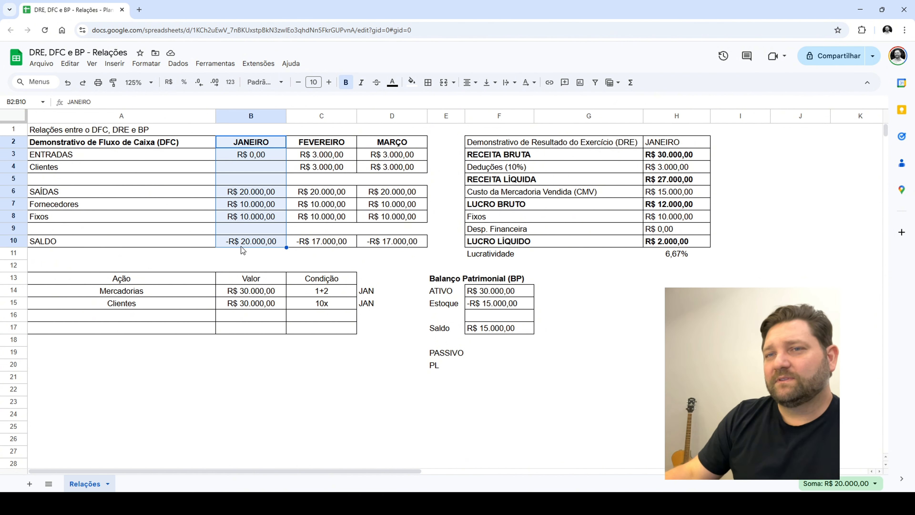
pyautogui.click(245, 244)
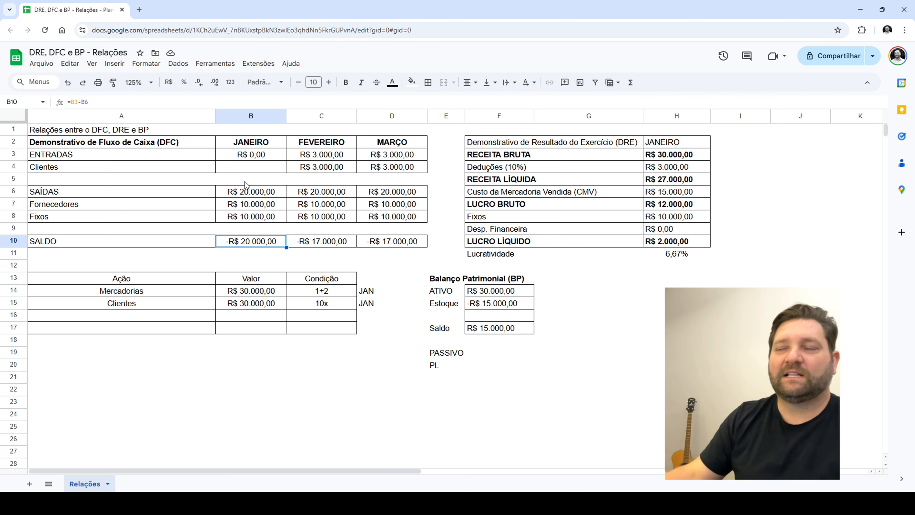
pyautogui.click(228, 203)
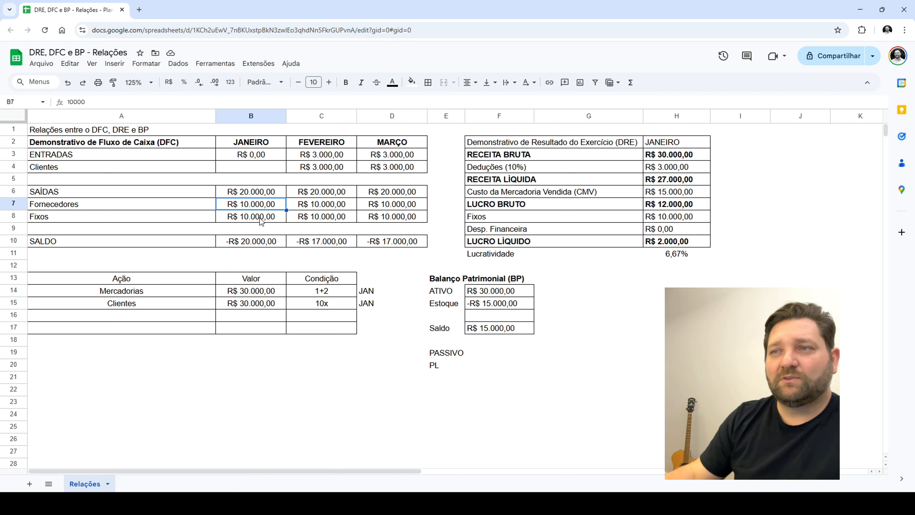
pyautogui.click(253, 221)
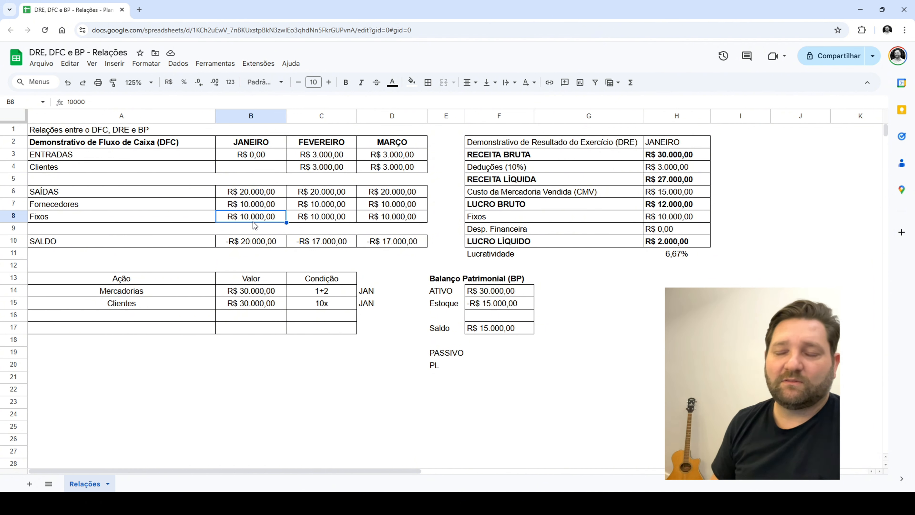
# Fill the January SALDO cell of the cash flow table with light red
pyautogui.click(252, 243)
pyautogui.click(411, 82)
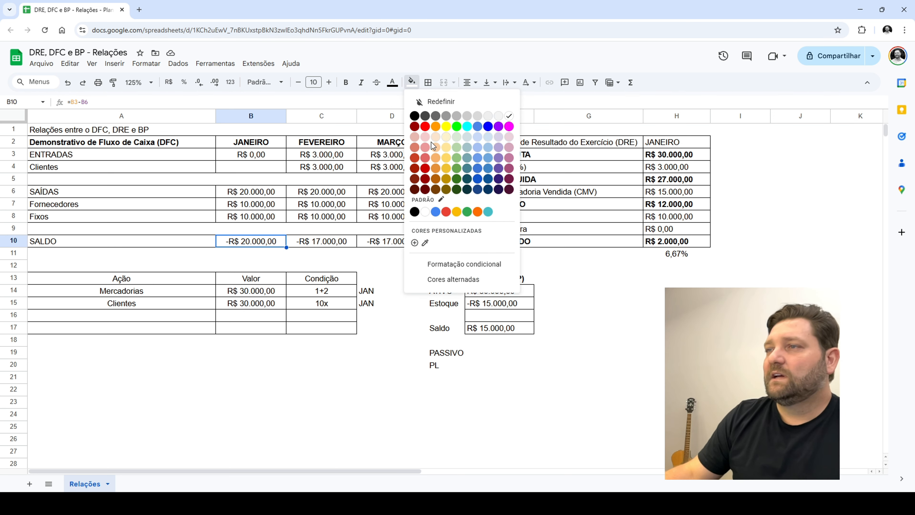
pyautogui.click(426, 138)
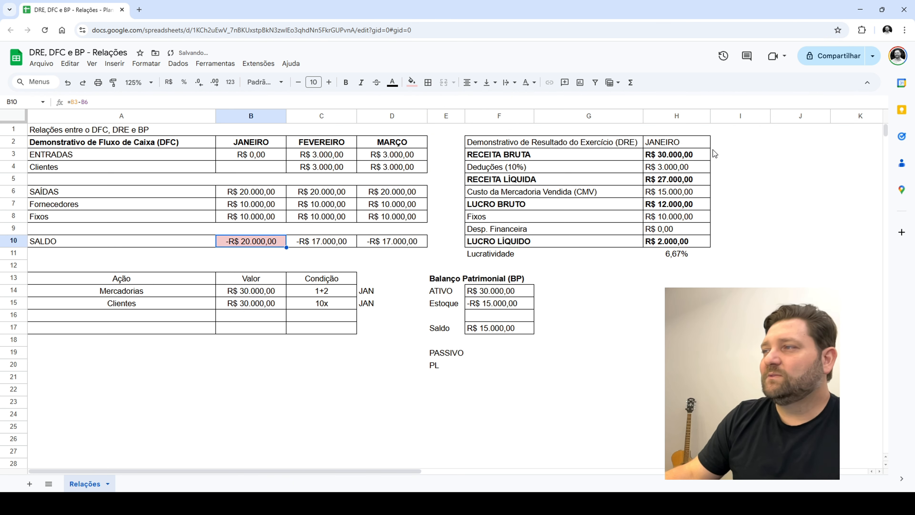
# Fill the LUCRO LÍQUIDO value in the January DRE with light blue
pyautogui.moveTo(696, 150); pyautogui.dragTo(676, 243)
pyautogui.click(675, 242)
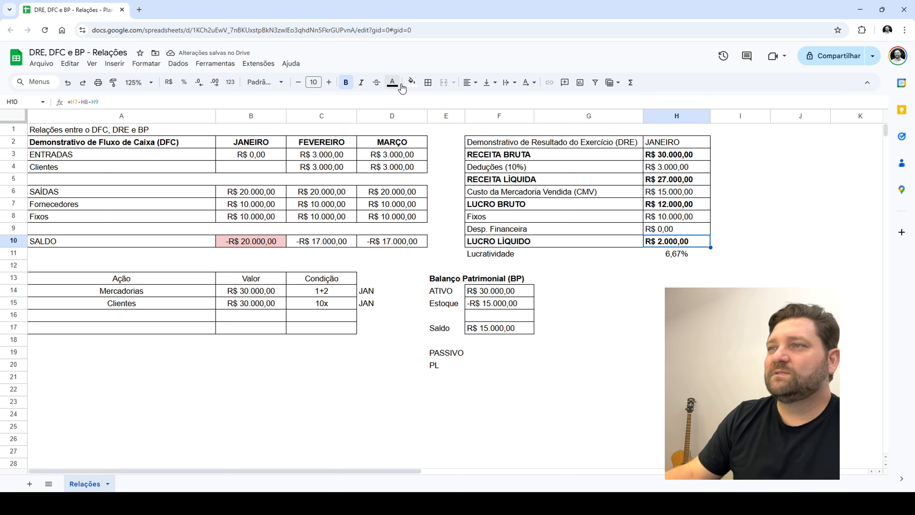
pyautogui.click(412, 83)
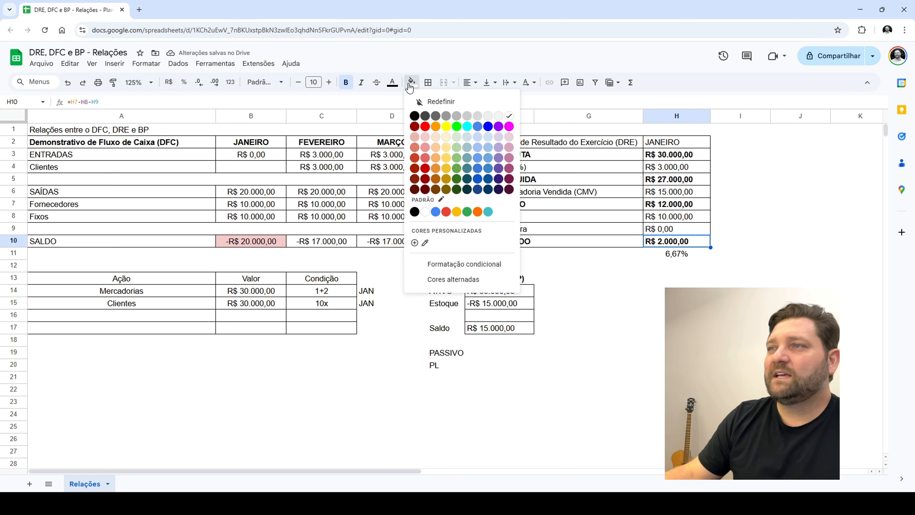
pyautogui.click(477, 137)
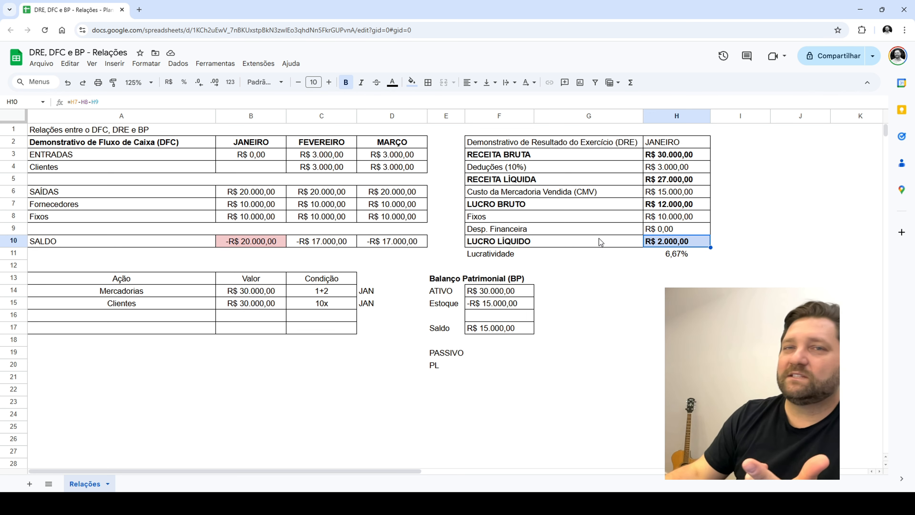
# Compare the DRE's LUCRO LÍQUIDO and Lucratividade with the January SALDO and the February and March Clientes receipts
pyautogui.moveTo(663, 246); pyautogui.dragTo(508, 251)
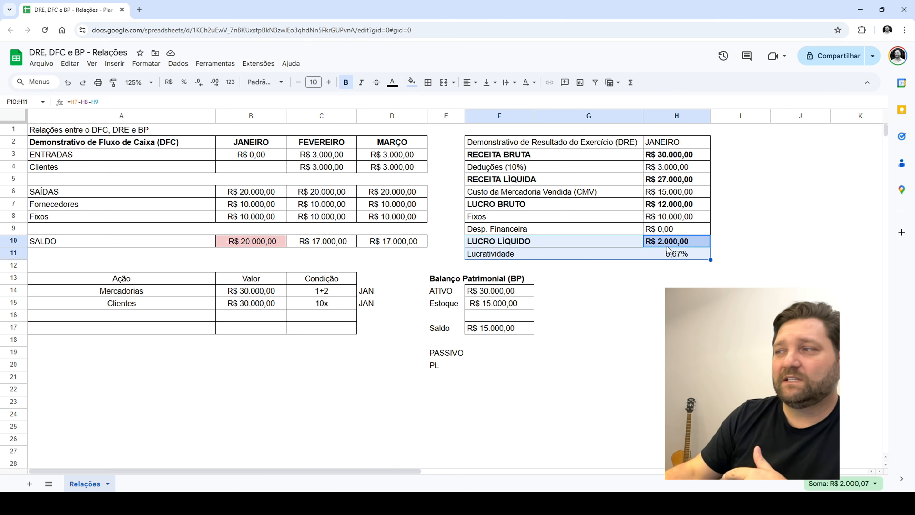
pyautogui.click(268, 242)
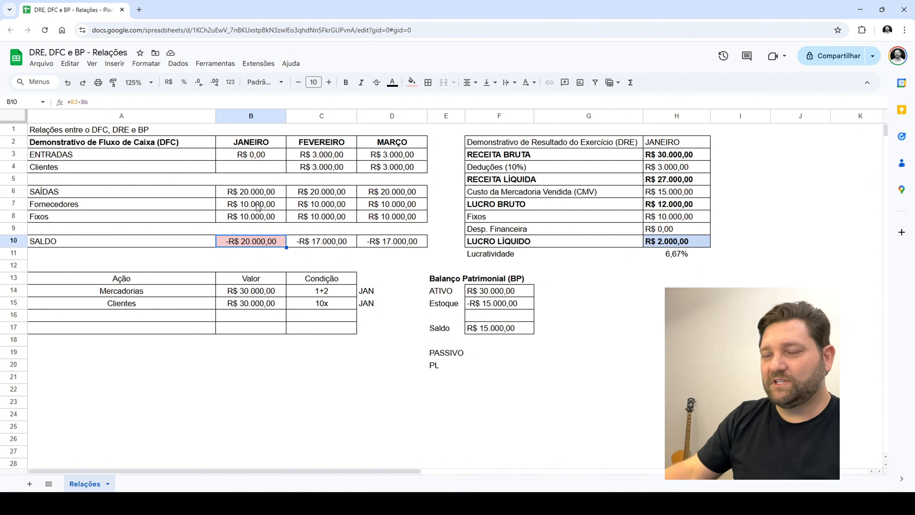
pyautogui.click(665, 245)
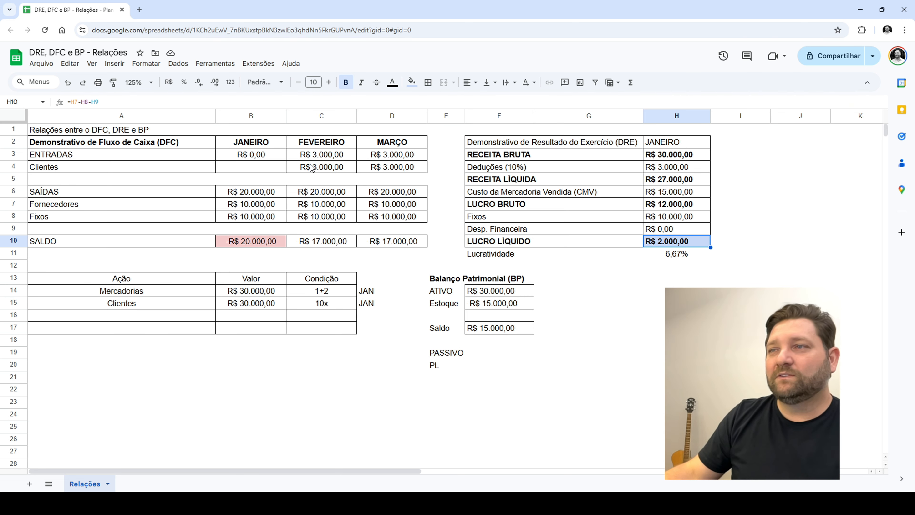
pyautogui.moveTo(317, 167); pyautogui.dragTo(494, 169)
pyautogui.click(485, 258)
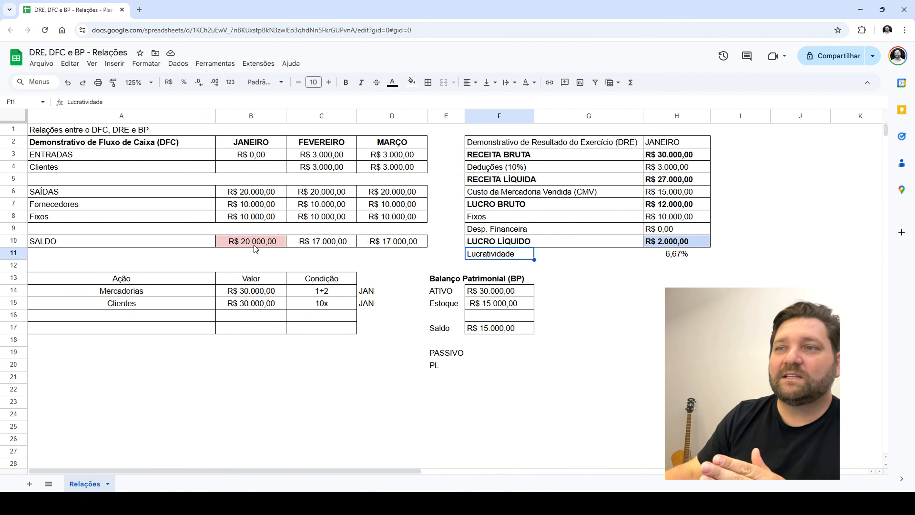
pyautogui.click(270, 252)
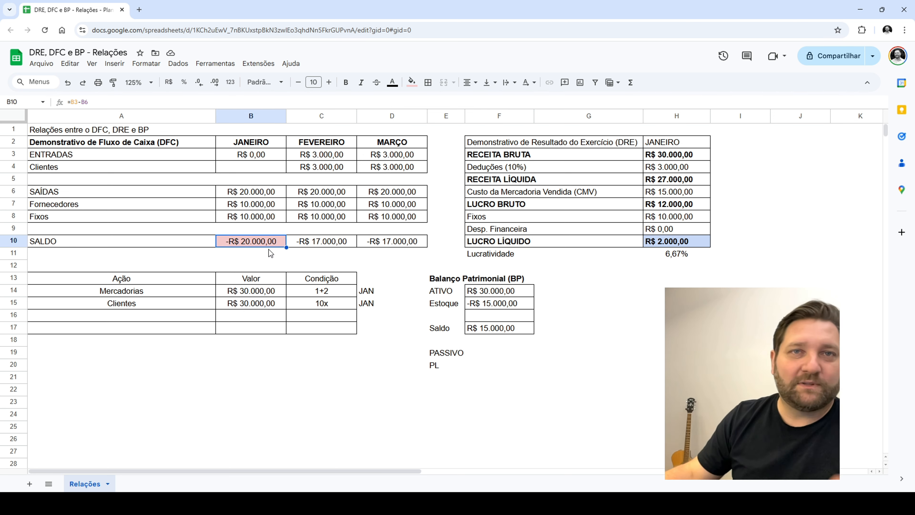
pyautogui.click(252, 244)
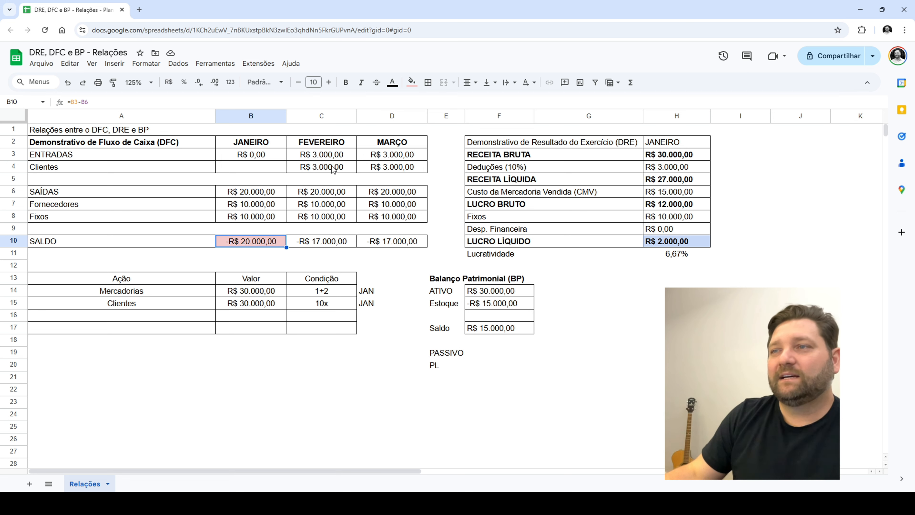
pyautogui.moveTo(332, 169); pyautogui.dragTo(508, 173)
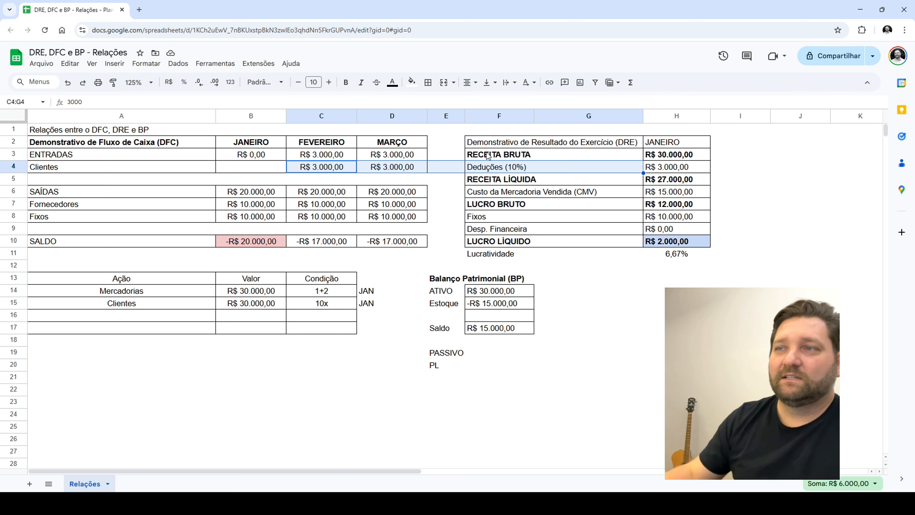
pyautogui.click(378, 179)
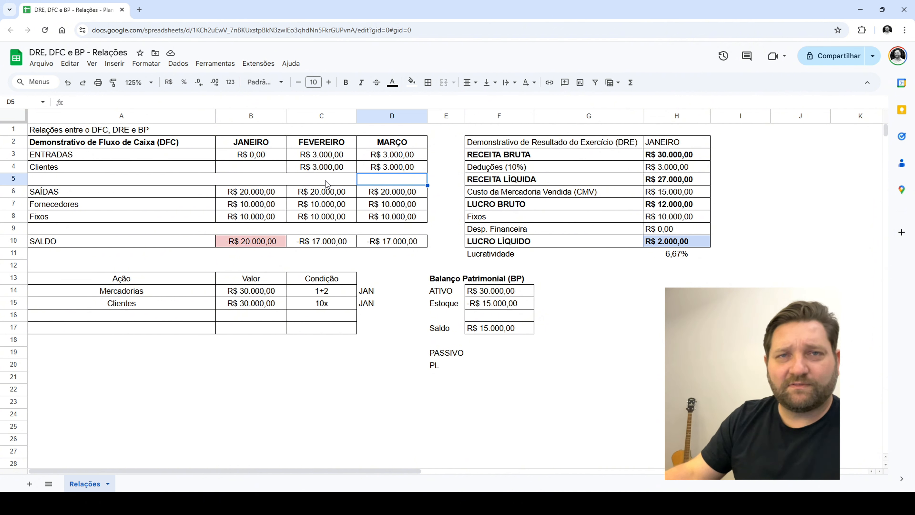
# Clear the February and March Clientes receipts in the cash flow table and enter 27000 as January's Clientes receipt
pyautogui.moveTo(321, 166); pyautogui.dragTo(408, 168)
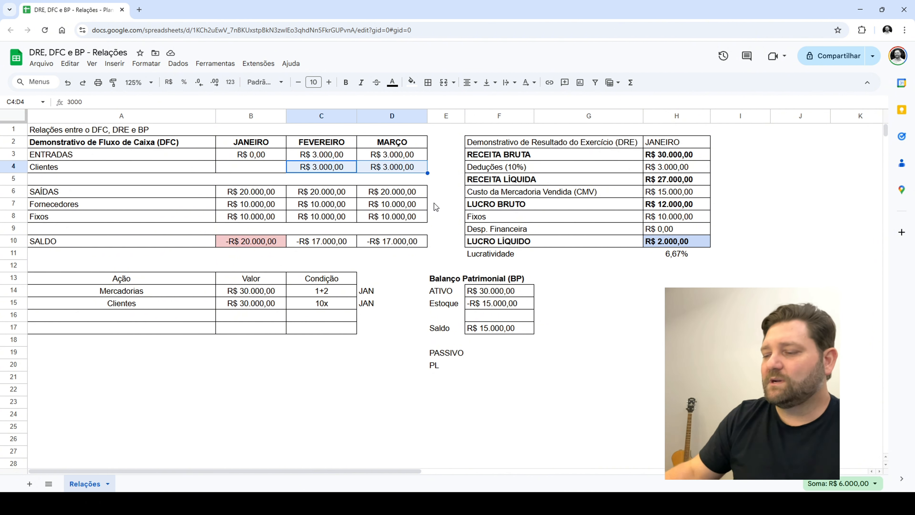
pyautogui.press('Delete')
pyautogui.press('Left')
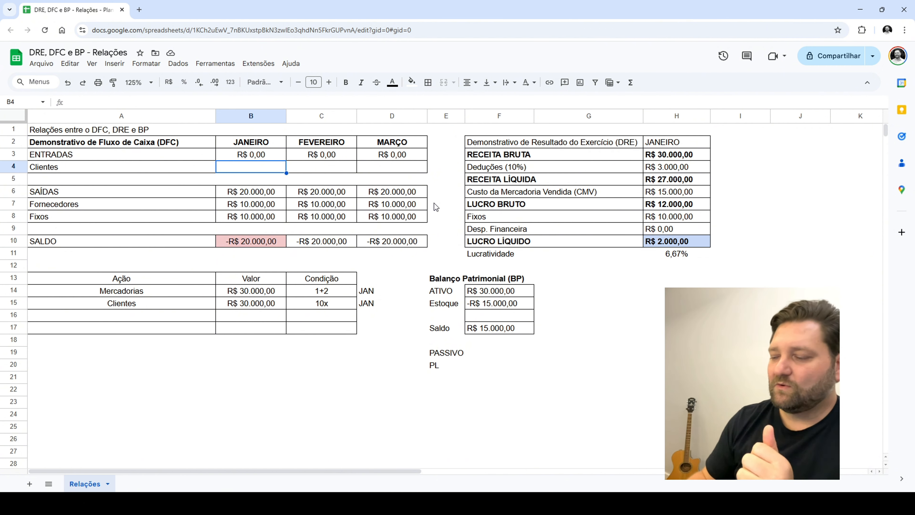
pyautogui.write('27000')
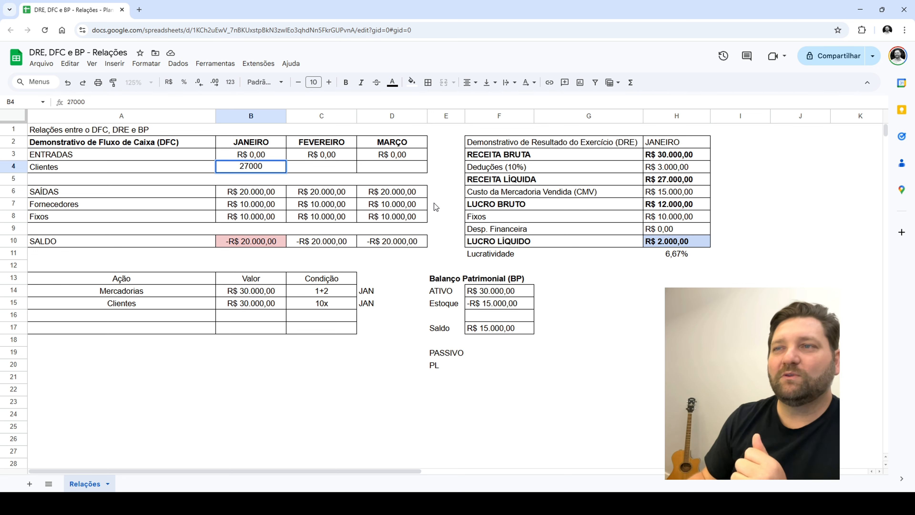
pyautogui.press('Return')
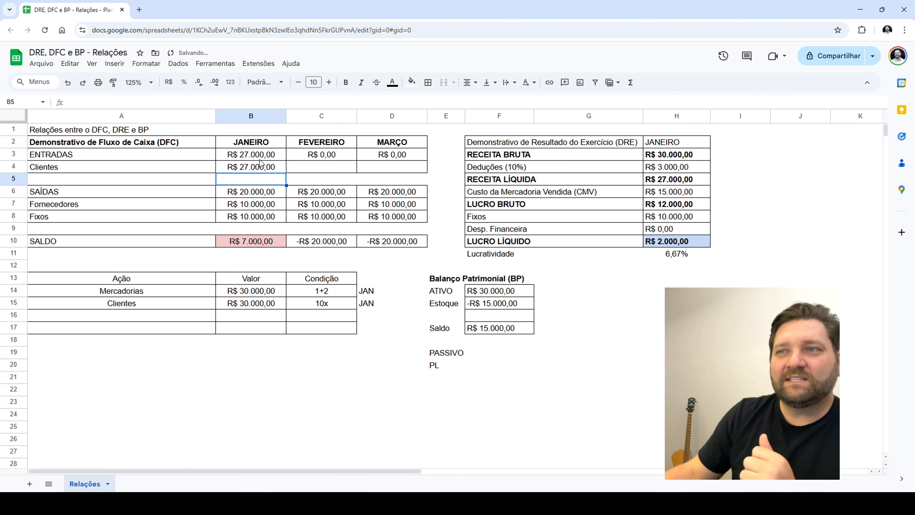
# Set the Desp. Financeira in the January DRE to 3000
pyautogui.click(262, 167)
pyautogui.click(661, 231)
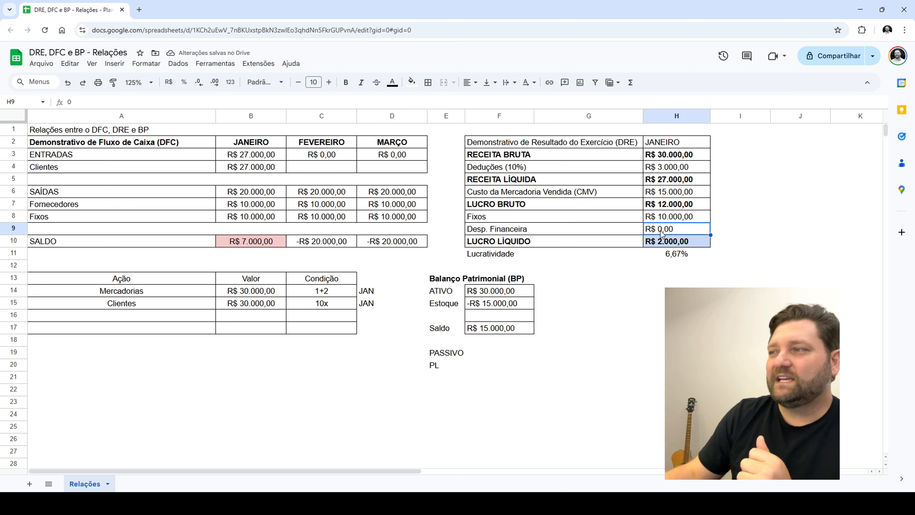
pyautogui.write('3000')
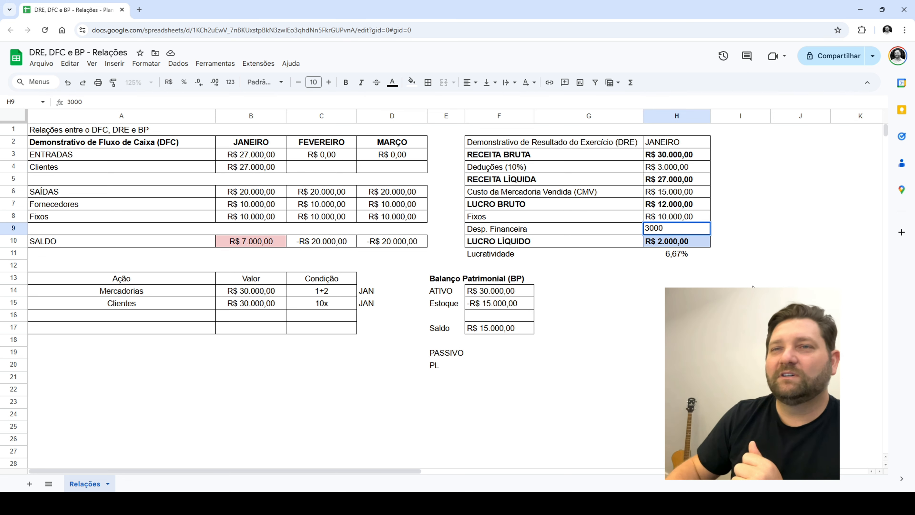
pyautogui.press('Return')
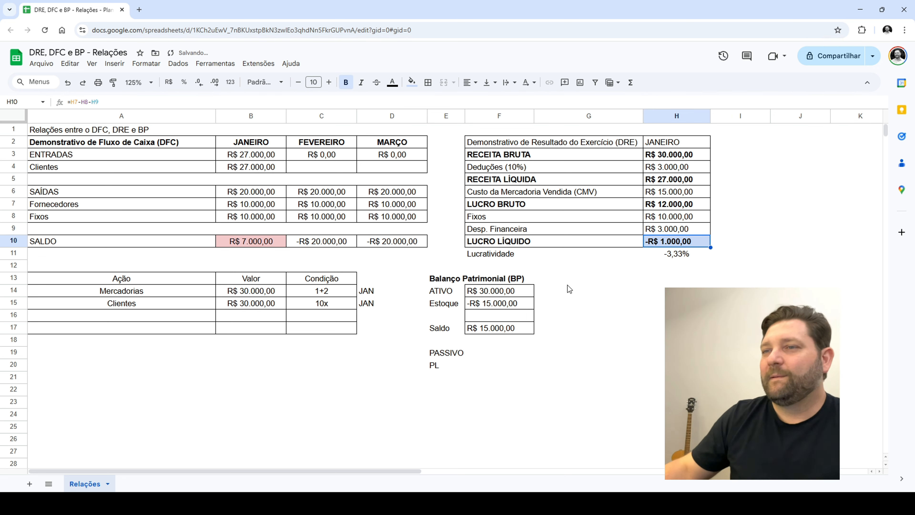
# Reset the fill color of the January SALDO cell and the DRE's LUCRO LÍQUIDO value
pyautogui.click(269, 241)
pyautogui.keyDown('ctrl'); pyautogui.click(679, 245); pyautogui.keyUp('ctrl')
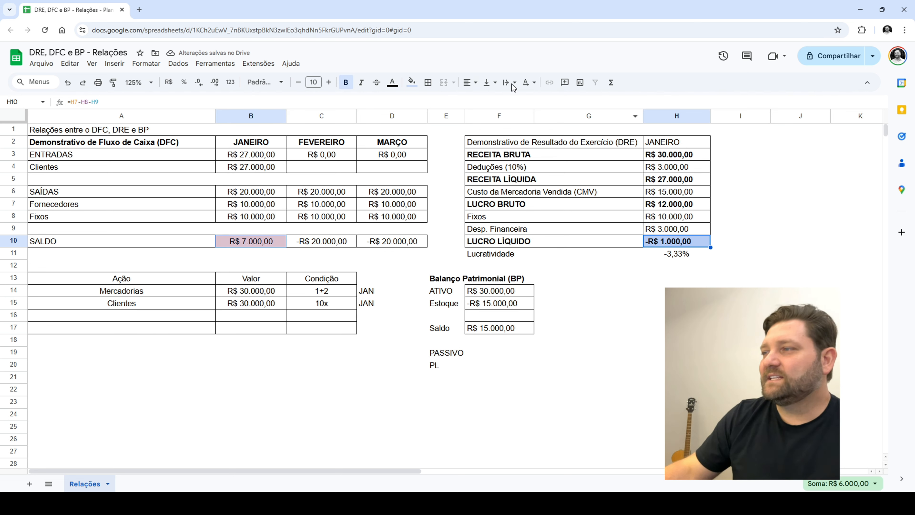
pyautogui.click(412, 82)
pyautogui.click(443, 98)
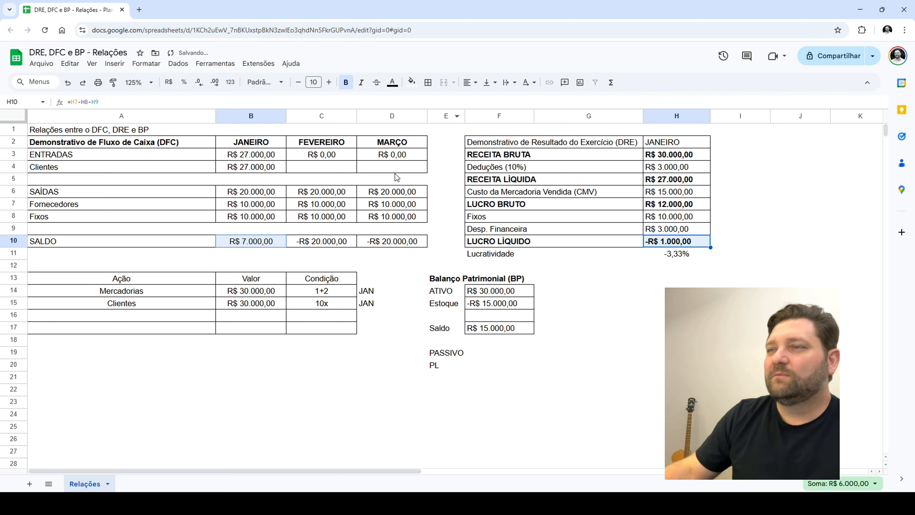
# Fill the January SALDO cell with light blue and the DRE's LUCRO LÍQUIDO value with light red
pyautogui.click(255, 168)
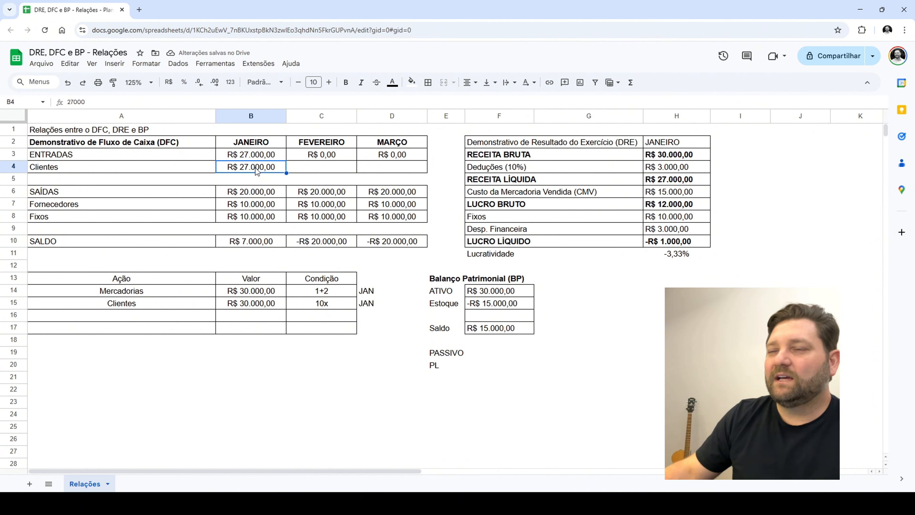
pyautogui.moveTo(270, 142); pyautogui.dragTo(259, 250)
pyautogui.click(262, 245)
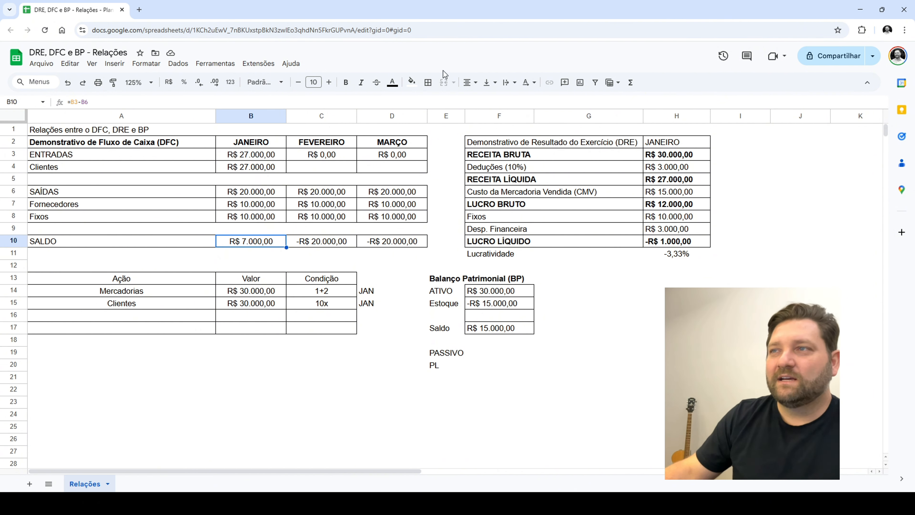
pyautogui.click(411, 82)
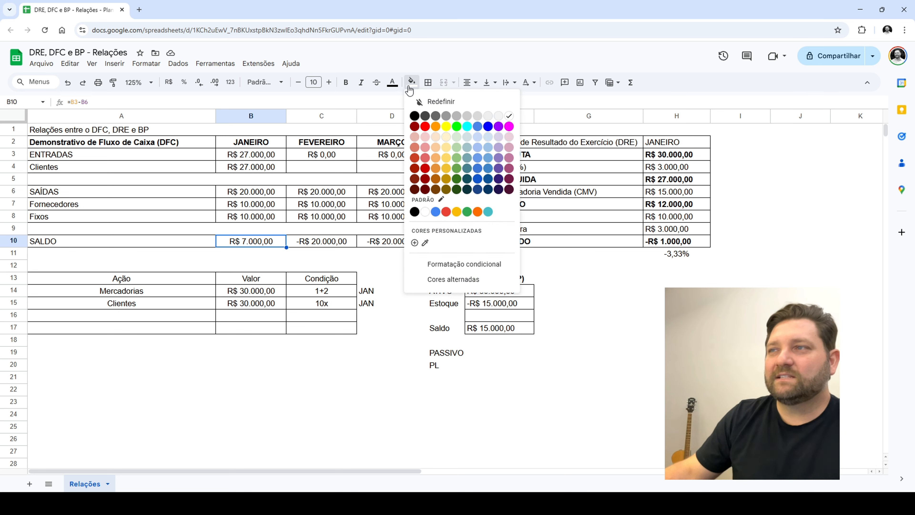
pyautogui.click(478, 137)
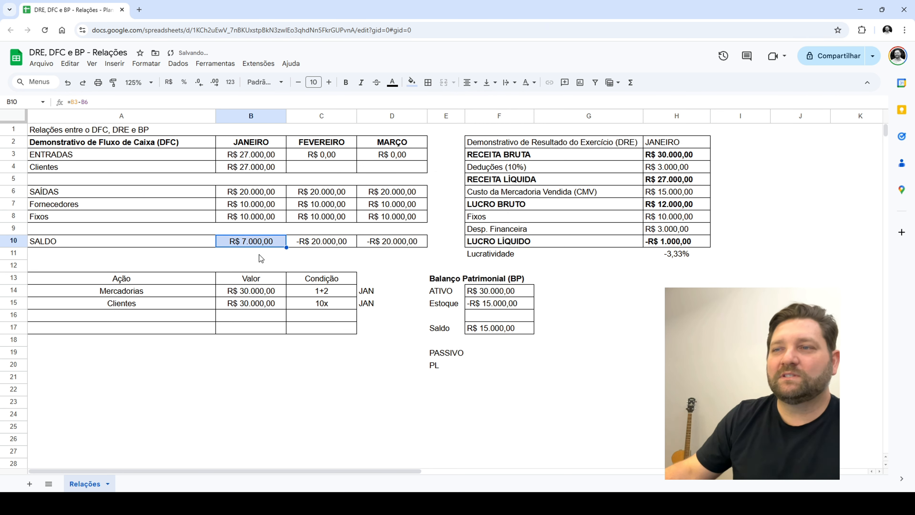
pyautogui.click(663, 244)
pyautogui.click(418, 84)
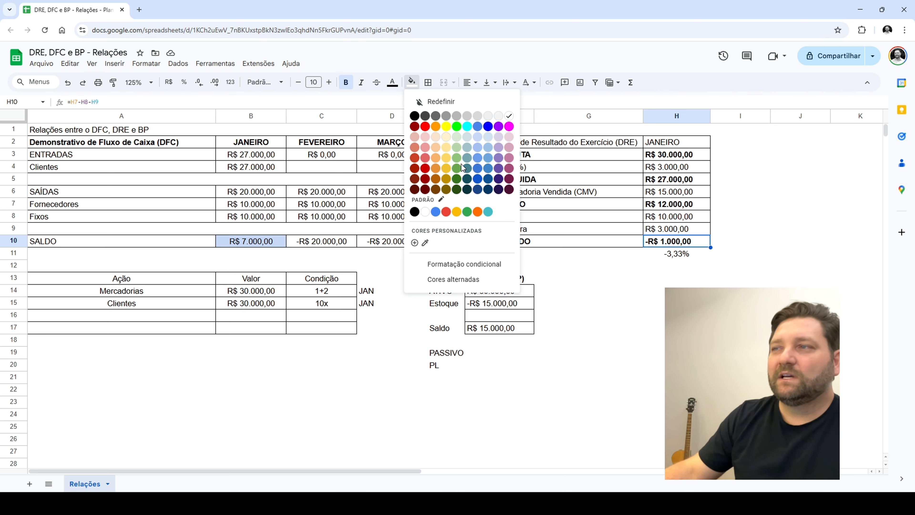
pyautogui.click(426, 137)
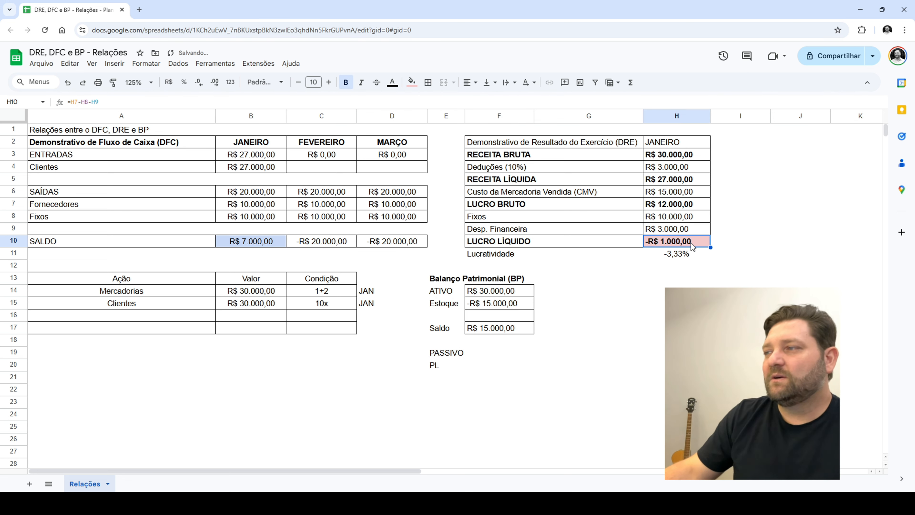
# Compare the January DRE result with the monthly cash flow columns, the SALDO row and the Balanço Patrimonial Saldo
pyautogui.moveTo(691, 244); pyautogui.dragTo(569, 243)
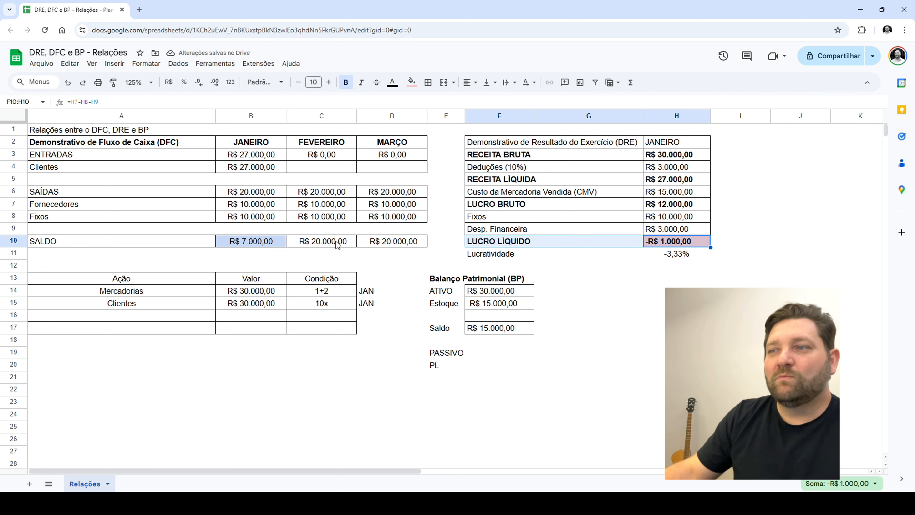
pyautogui.moveTo(550, 146); pyautogui.dragTo(695, 255)
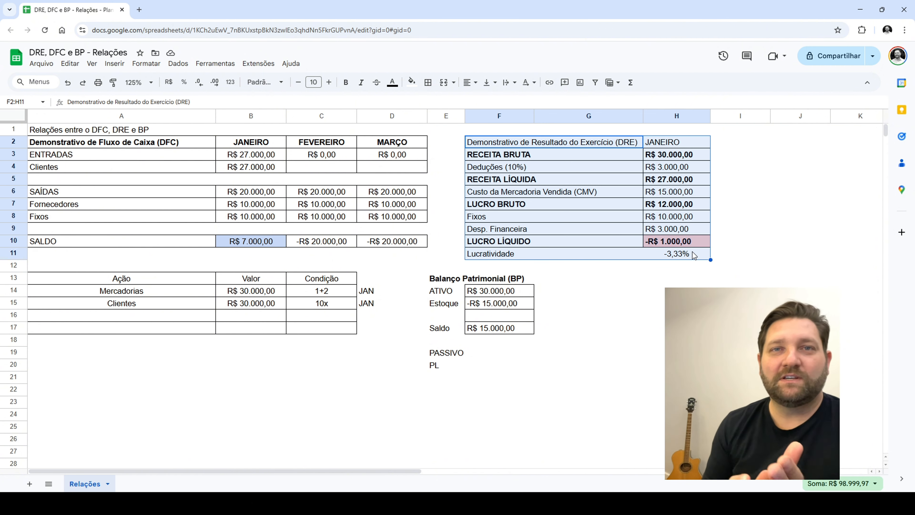
pyautogui.click(679, 241)
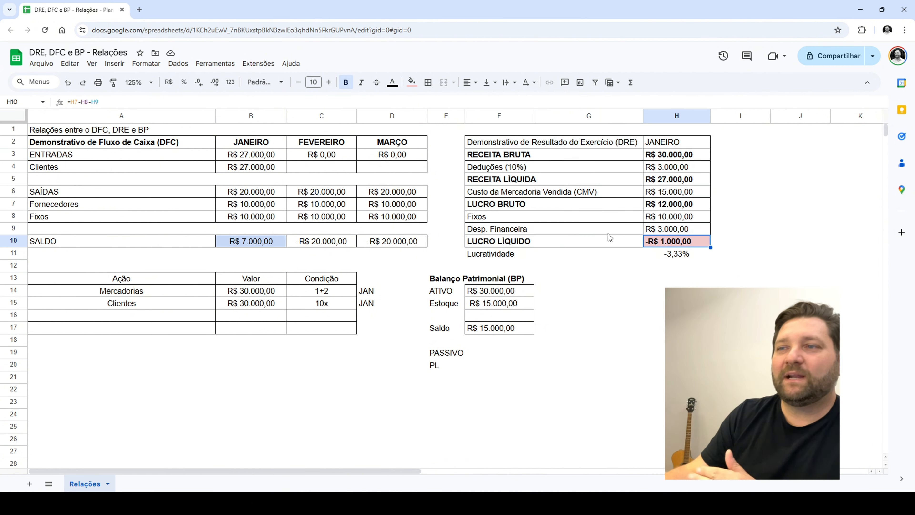
pyautogui.moveTo(251, 142); pyautogui.dragTo(257, 256)
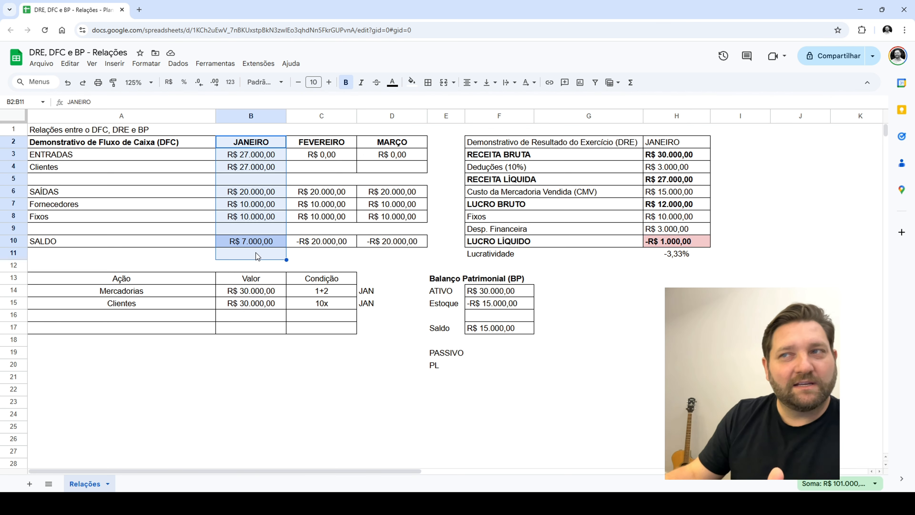
pyautogui.moveTo(322, 143); pyautogui.dragTo(329, 257)
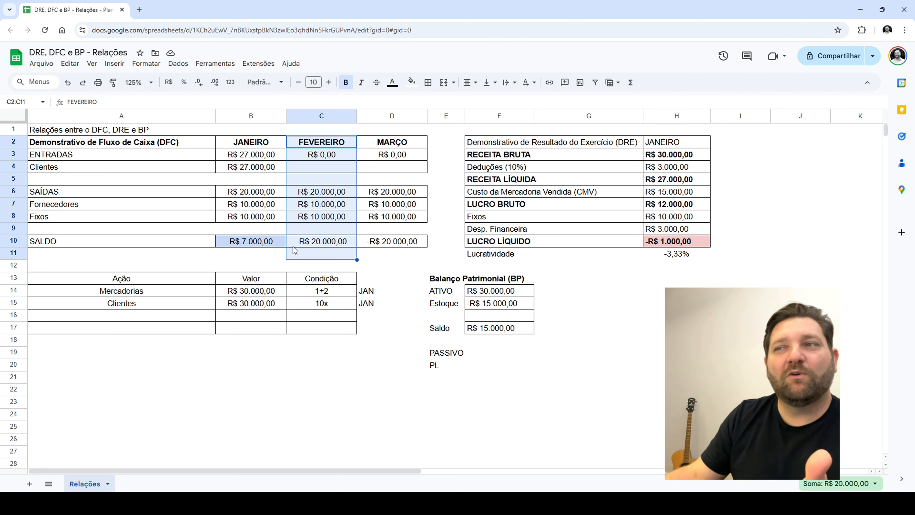
pyautogui.click(521, 332)
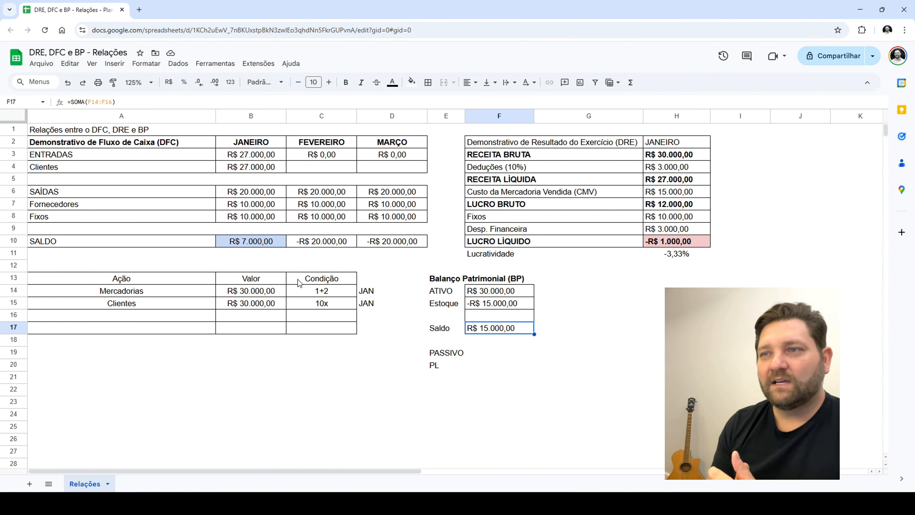
pyautogui.moveTo(220, 243); pyautogui.dragTo(390, 243)
pyautogui.click(390, 243)
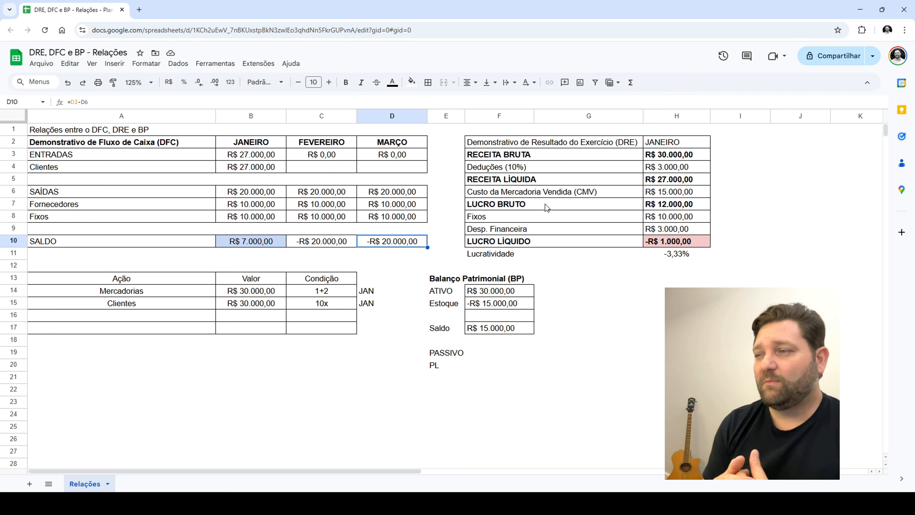
# Review the Condição terms for Mercadorias and Clientes against the cash flow table and the DRE
pyautogui.moveTo(324, 291); pyautogui.dragTo(338, 304)
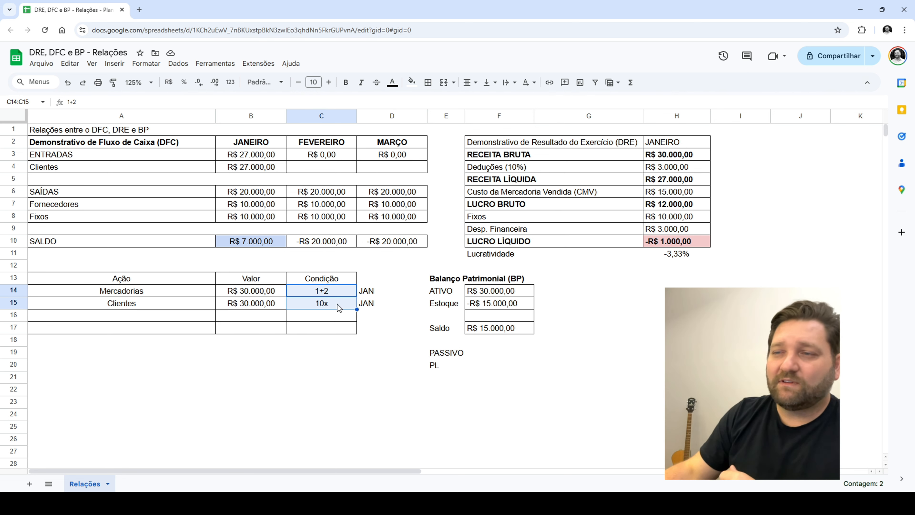
pyautogui.click(334, 290)
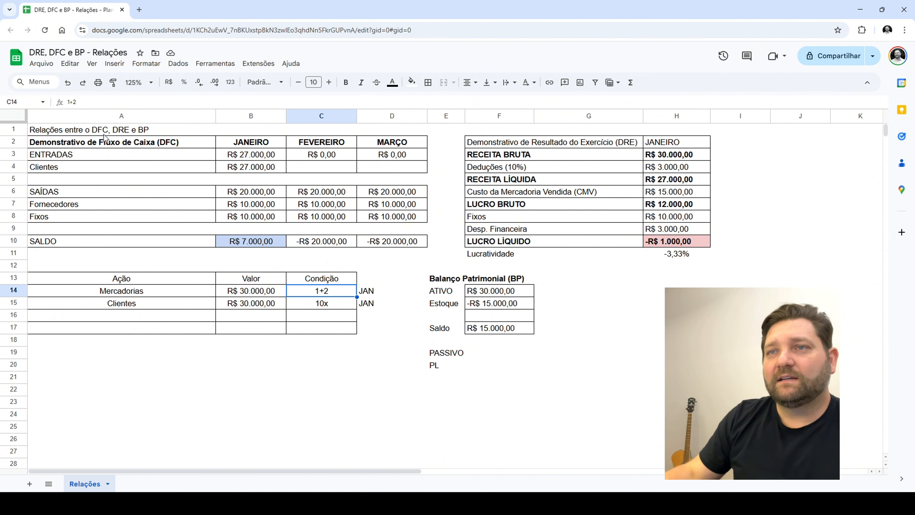
pyautogui.moveTo(105, 138); pyautogui.dragTo(641, 241)
pyautogui.click(638, 264)
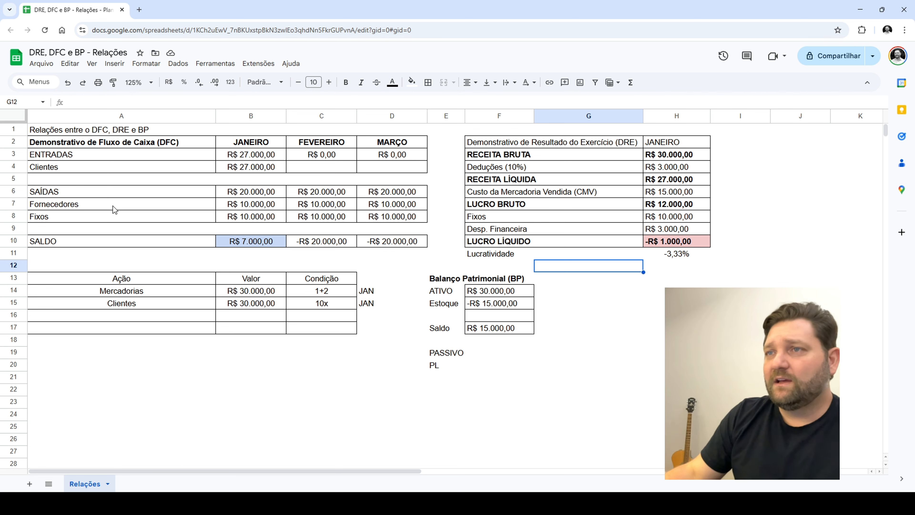
pyautogui.moveTo(144, 134); pyautogui.dragTo(314, 255)
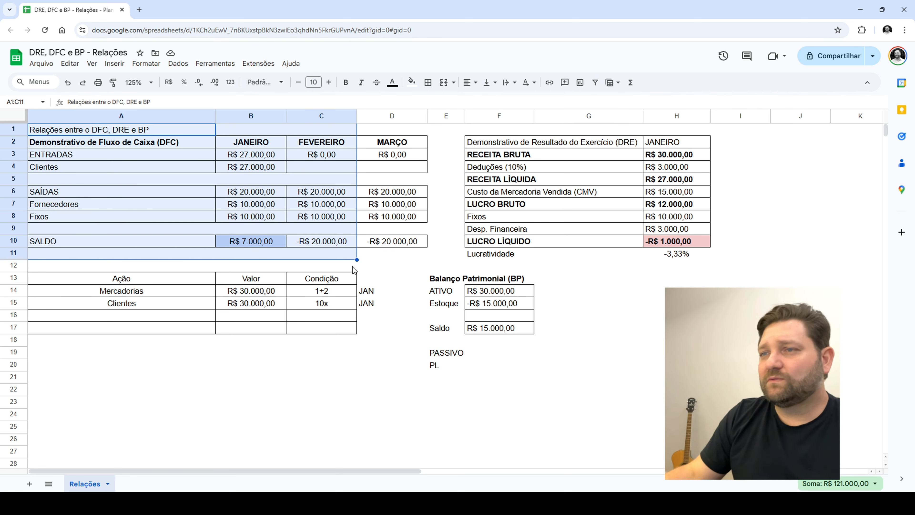
pyautogui.click(321, 357)
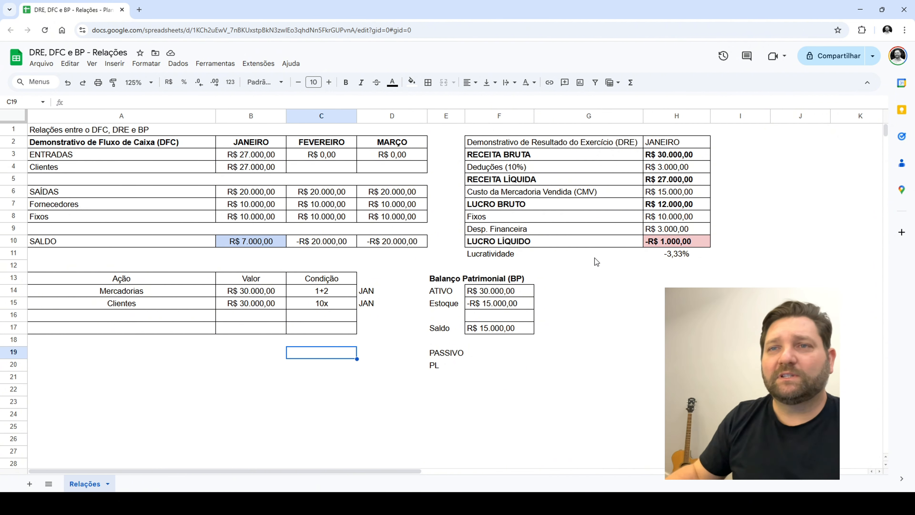